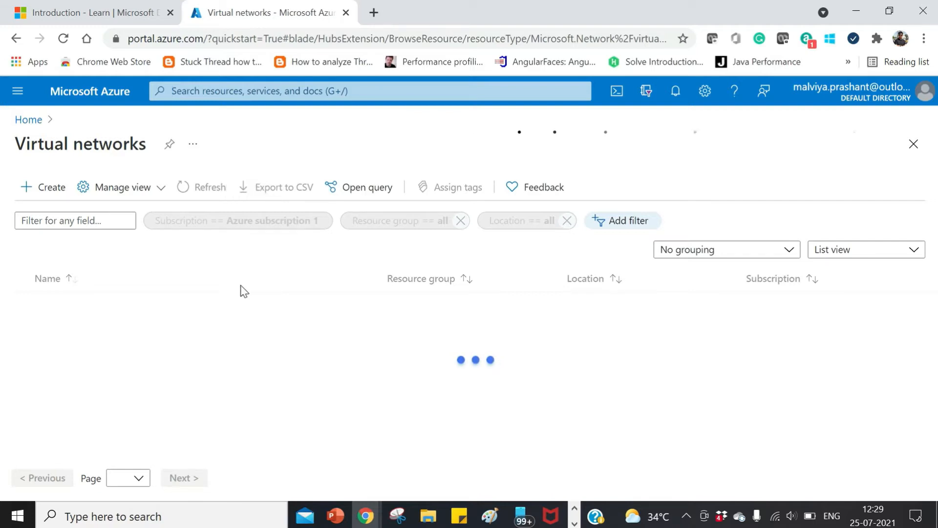
pyautogui.click(17, 93)
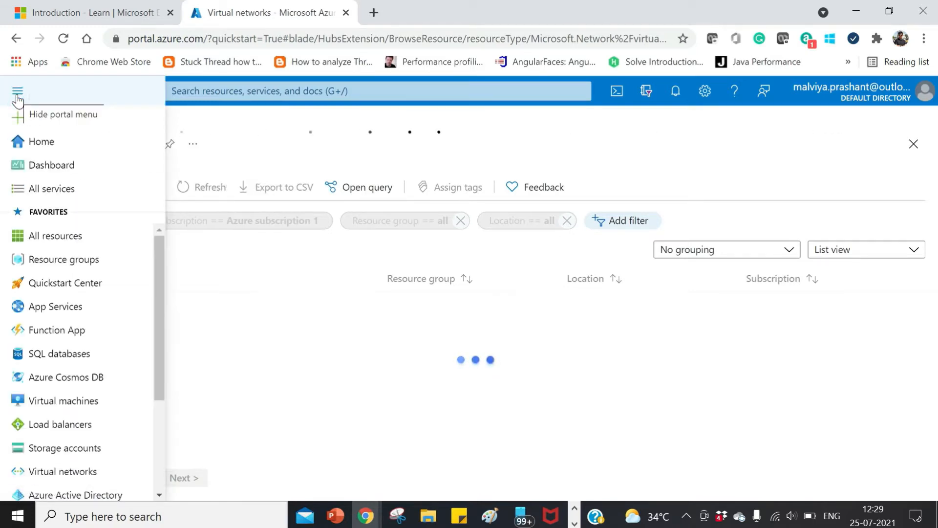
pyautogui.scroll(-3, 59, 421)
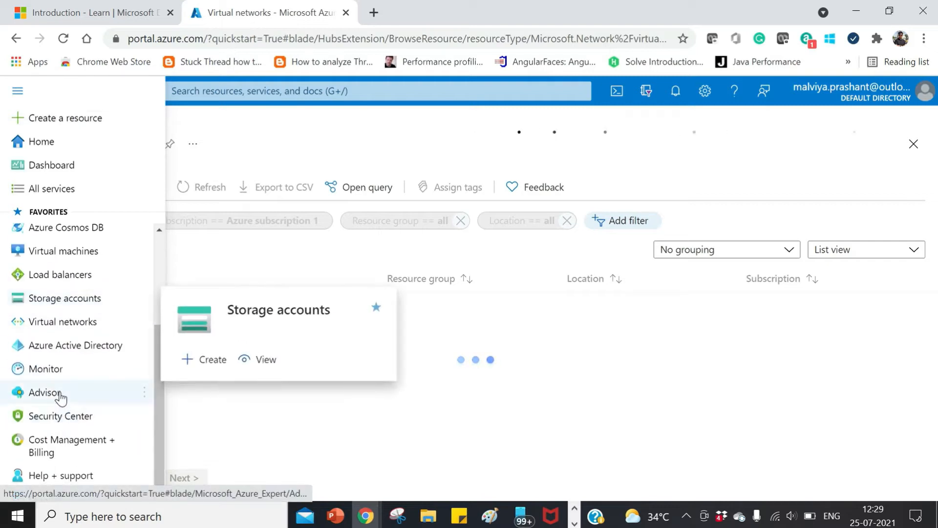
pyautogui.scroll(3, 59, 393)
pyautogui.click(288, 271)
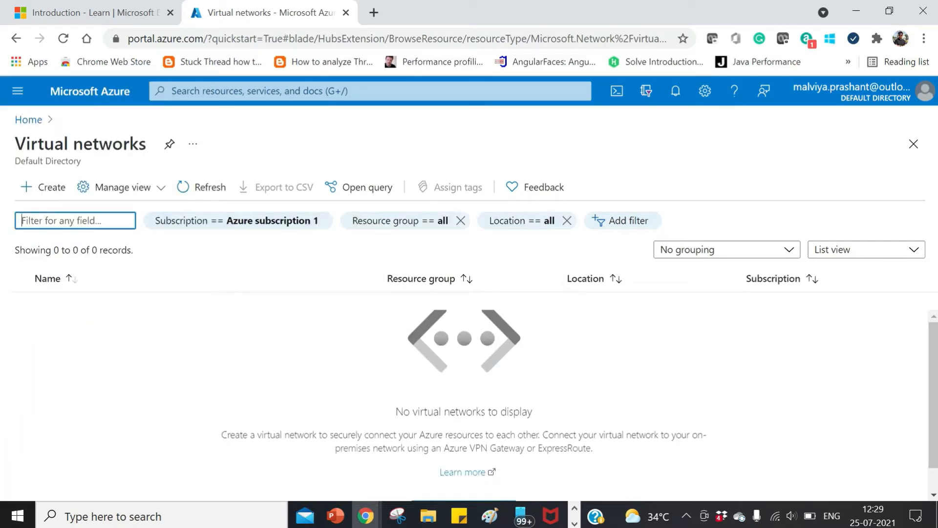
# - Start creating a virtual network under Azure subscription 1 with a new resource group named pmdc_vnetRG
pyautogui.click(53, 195)
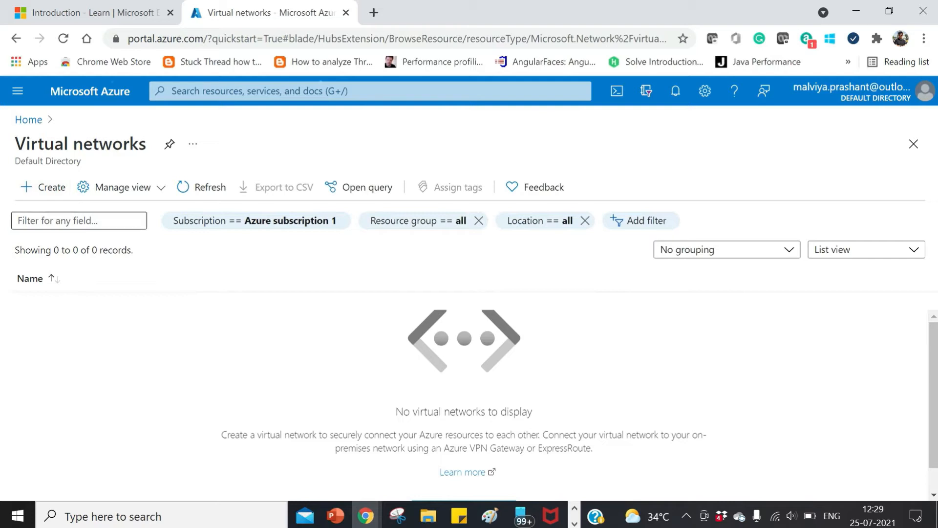
pyautogui.scroll(-1, 580, 315)
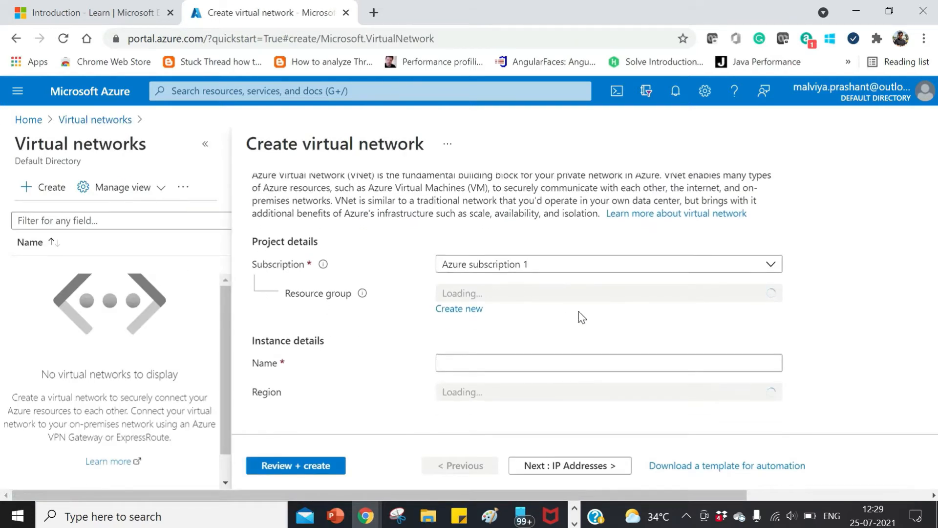
pyautogui.click(473, 309)
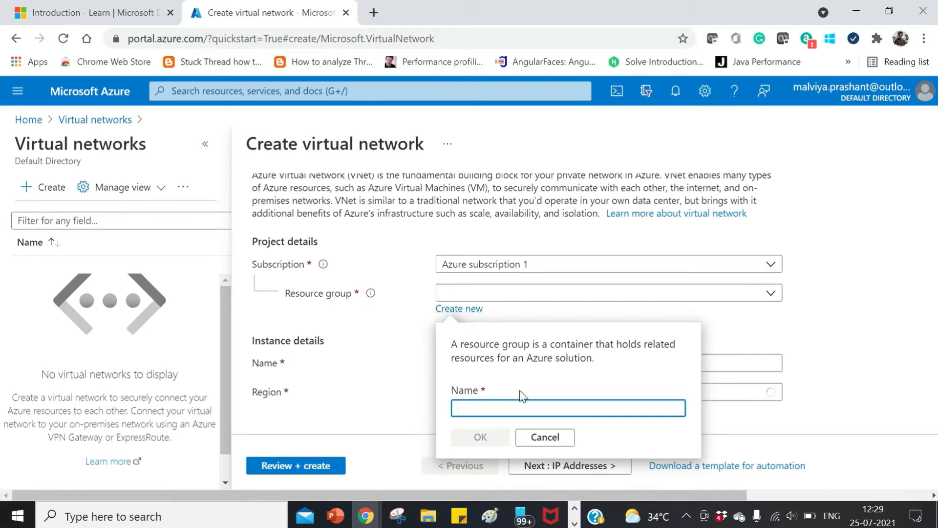
pyautogui.write('pmdc_vnetRG')
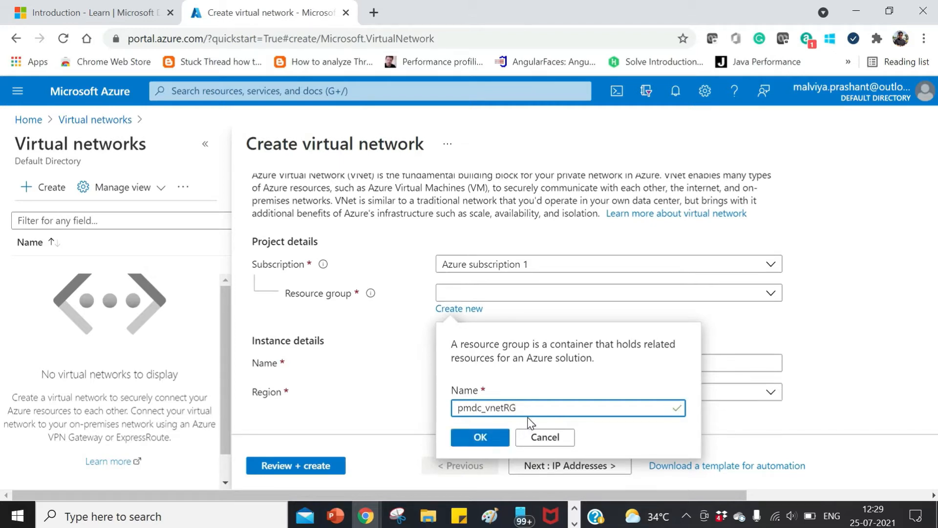
pyautogui.click(493, 434)
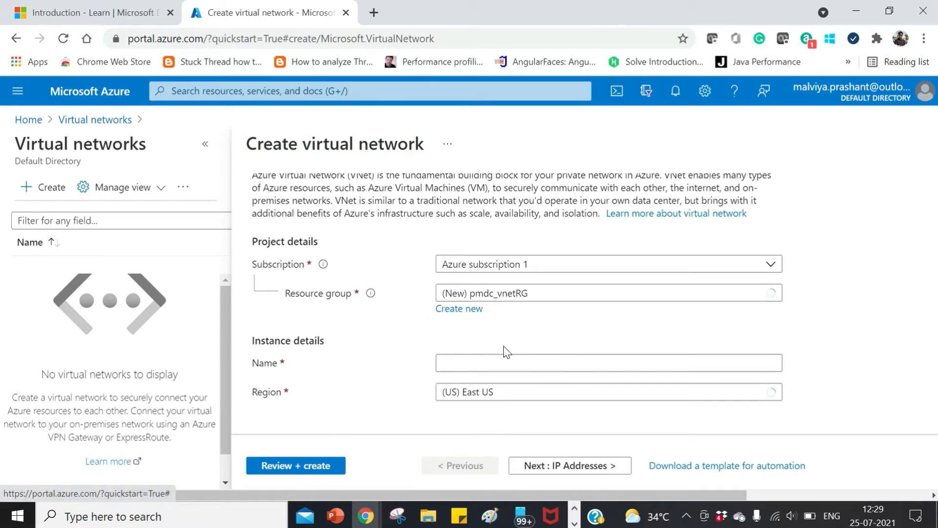
# - Name the virtual network pmdc_vnet and proceed to its IP address settings
pyautogui.click(505, 362)
pyautogui.write('pmdc_vnet')
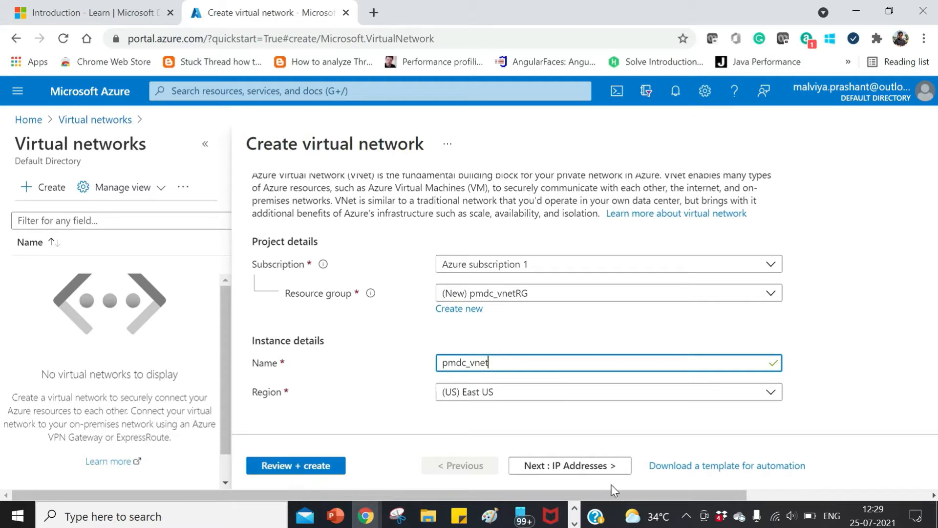
pyautogui.click(591, 469)
pyautogui.scroll(-3, 493, 352)
pyautogui.scroll(3, 492, 352)
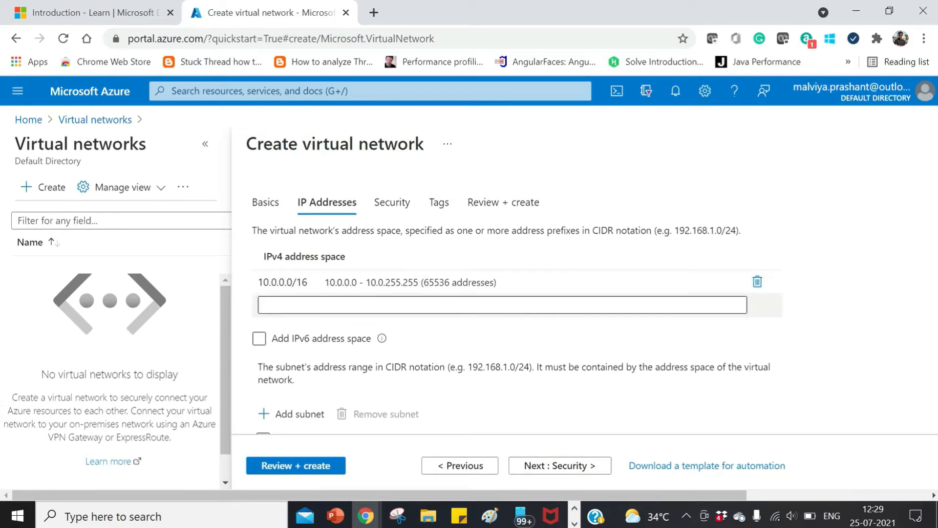
# - Set the virtual network's IPv4 address space to 10.0.0.0/24
pyautogui.click(383, 279)
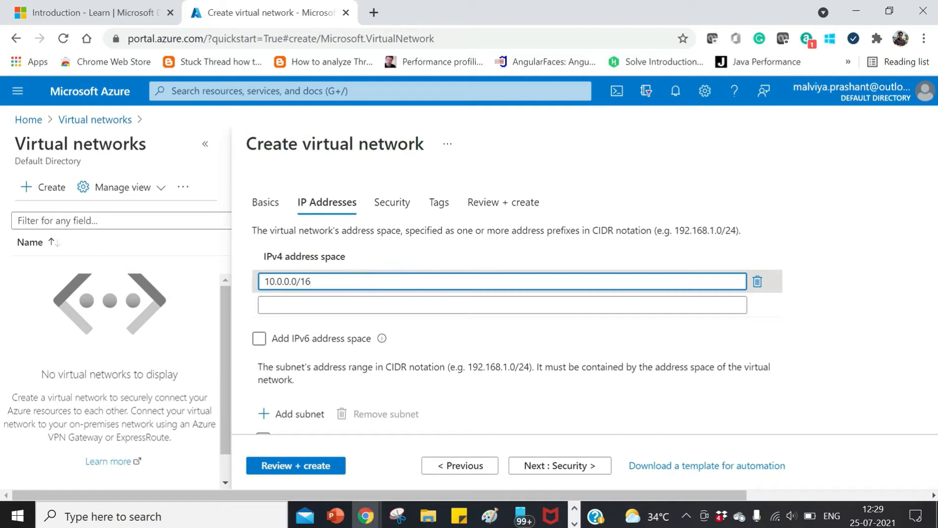
pyautogui.press('BackSpace')
pyautogui.write('2')
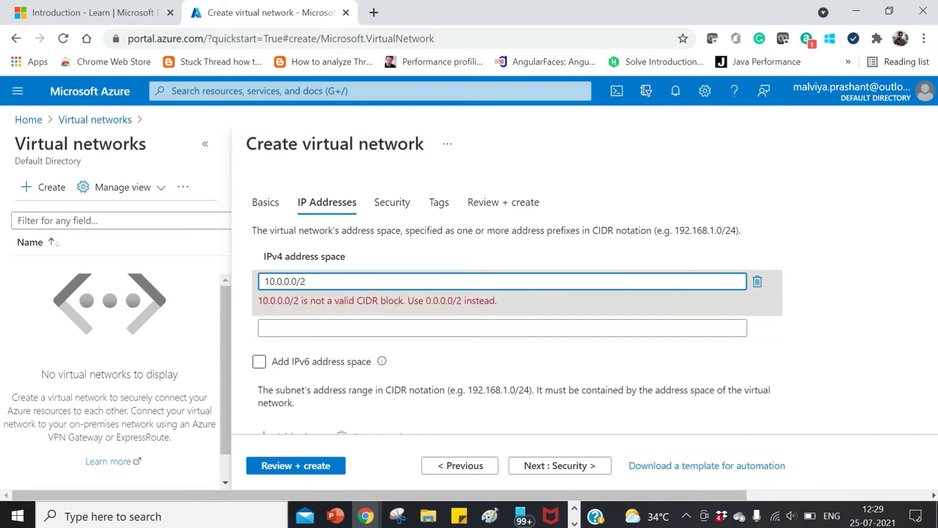
pyautogui.write('4')
pyautogui.click(763, 343)
pyautogui.click(719, 327)
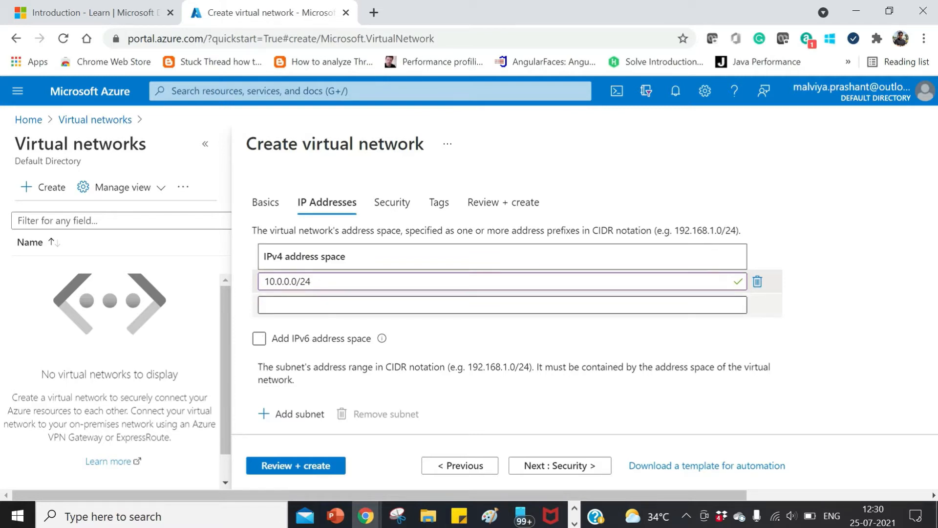
pyautogui.click(840, 356)
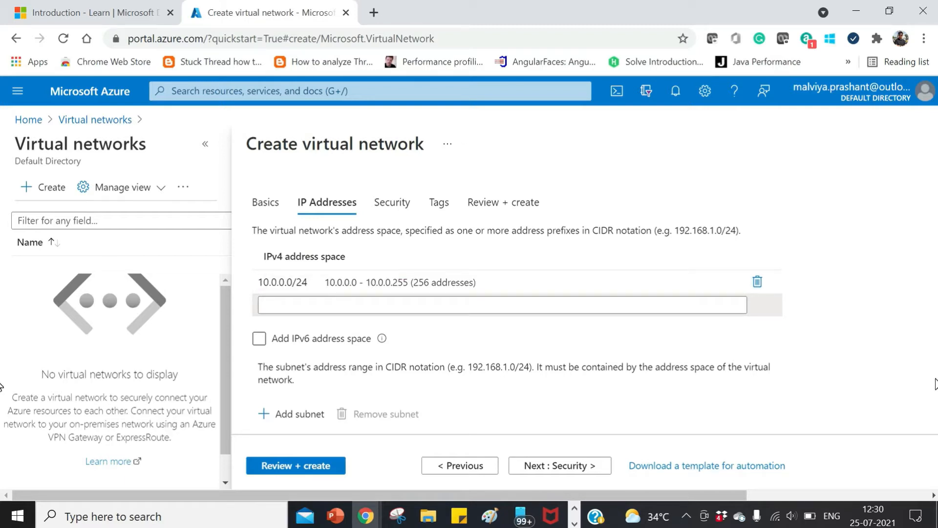
# - Change the virtual network's IPv4 address space to 10.0.0.0/16
pyautogui.click(415, 281)
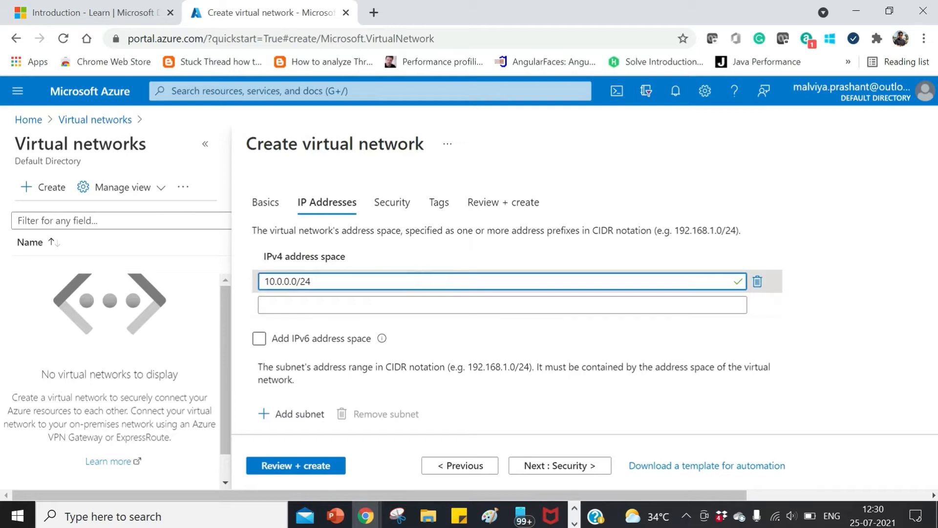
pyautogui.press('BackSpace')
pyautogui.press('BackSpace')
pyautogui.write('16')
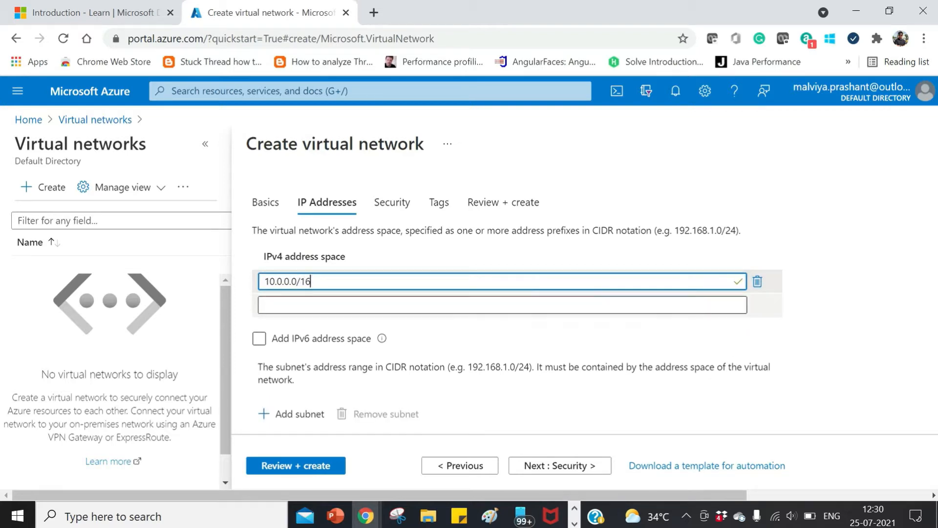
pyautogui.click(880, 345)
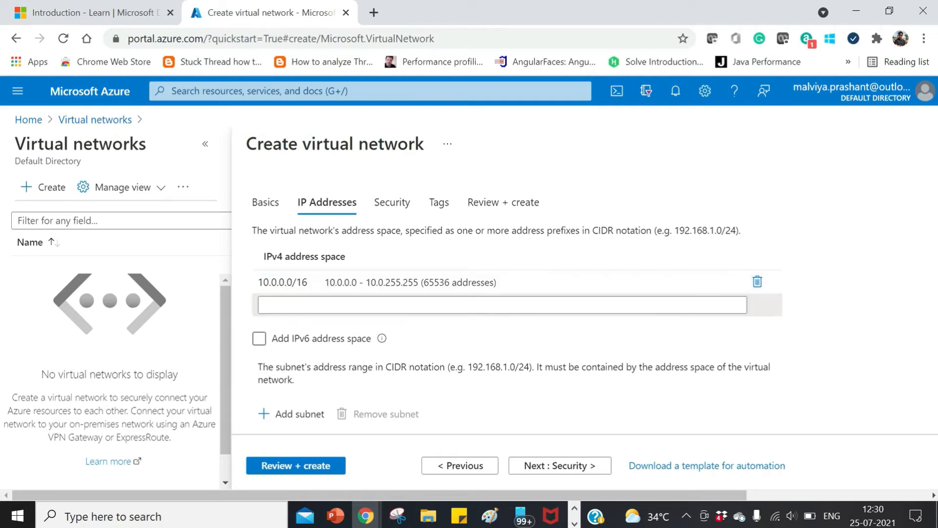
# - Start a new subnet named subnetFront with the address range 10.0.0.0/24
pyautogui.scroll(-3, 420, 361)
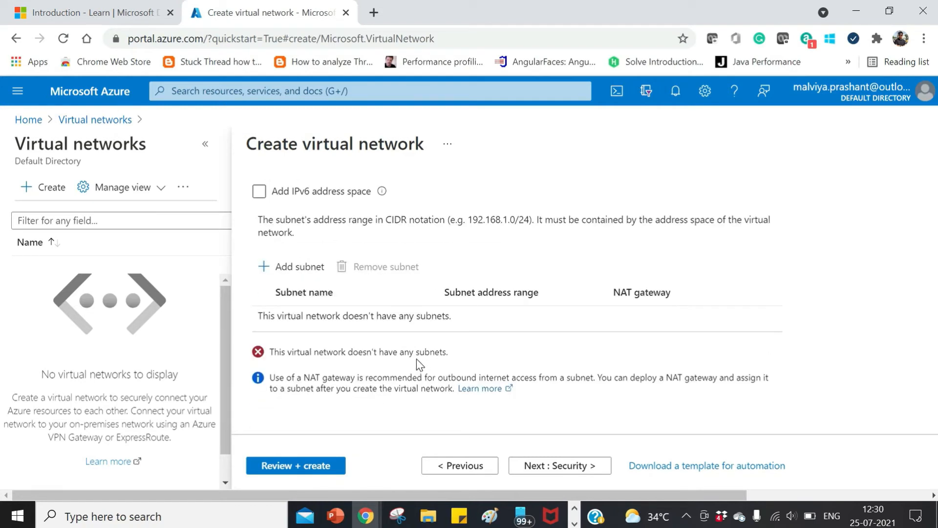
pyautogui.scroll(3, 417, 359)
pyautogui.click(292, 419)
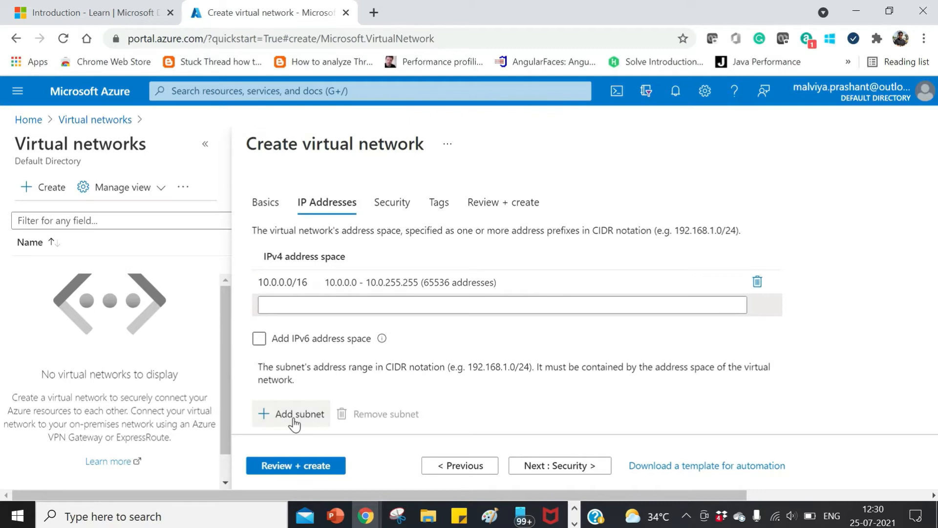
pyautogui.write('su')
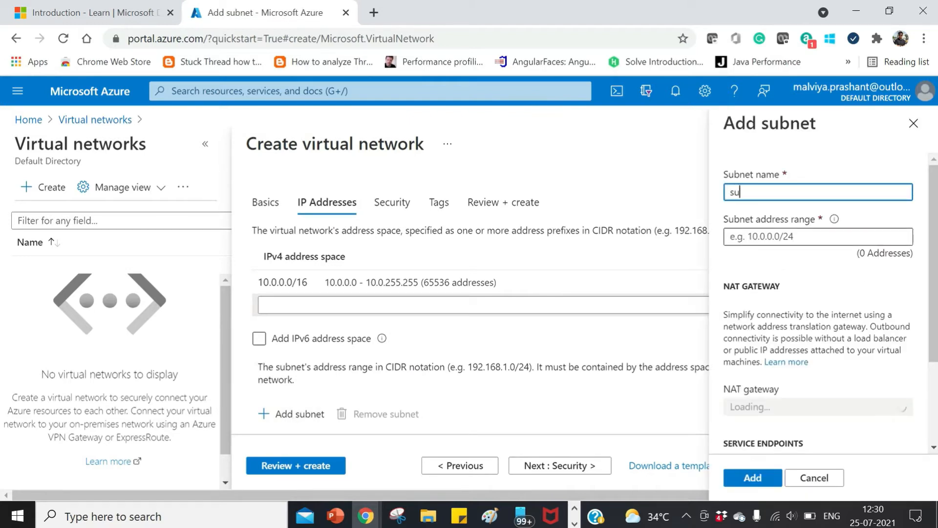
pyautogui.write('bnetFront')
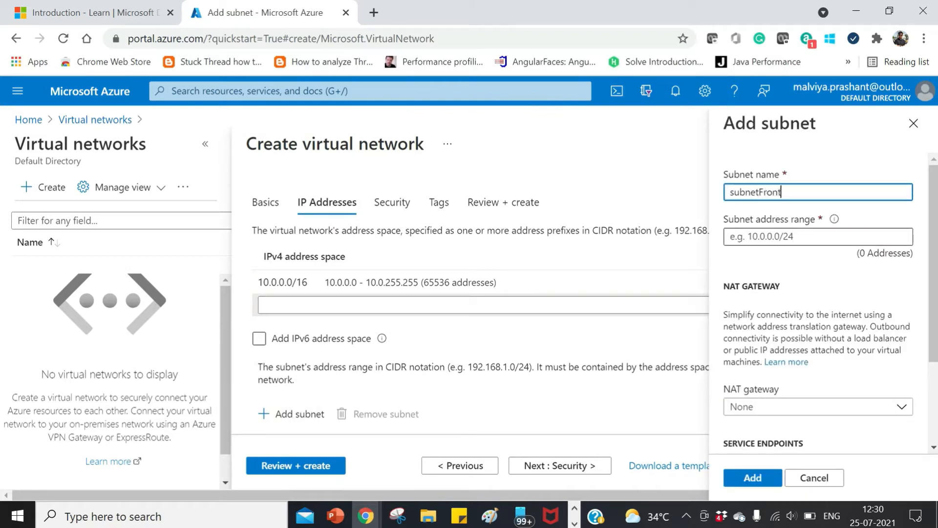
pyautogui.press('Tab')
pyautogui.write('10.0.0.0')
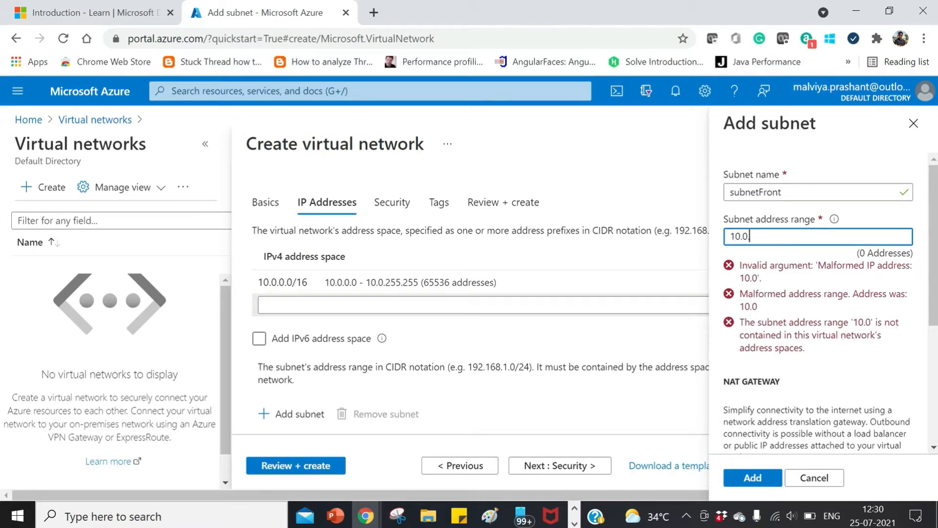
pyautogui.write('/2')
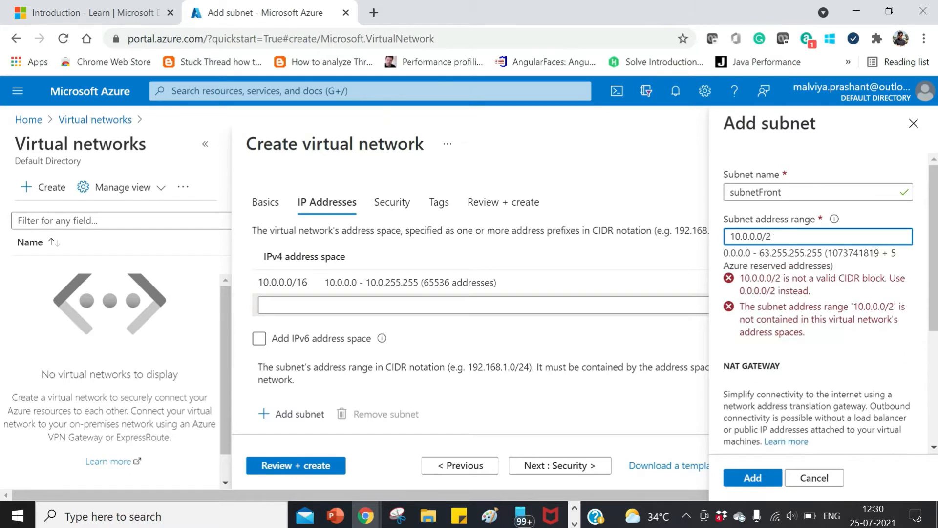
pyautogui.write('4')
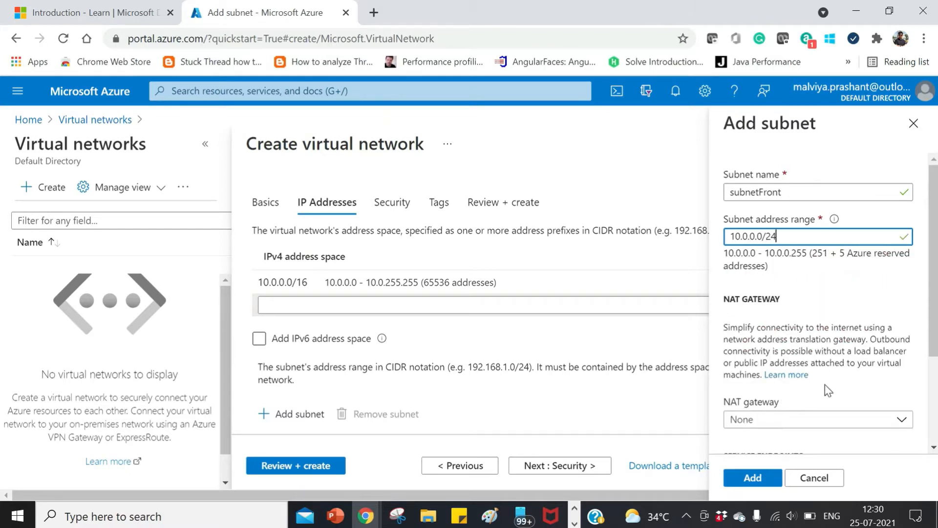
# - Highlight the start of the NAT gateway description and add the front subnet with no NAT gateway
pyautogui.scroll(-3, 826, 384)
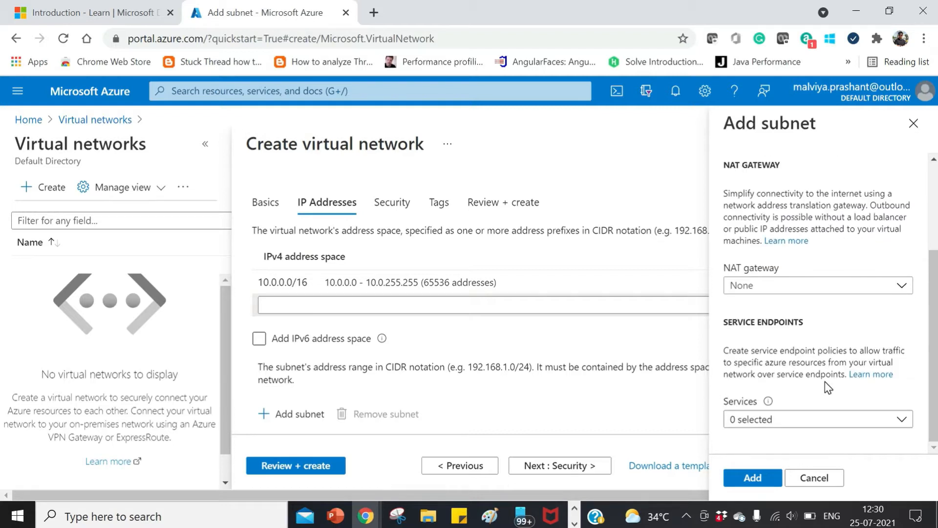
pyautogui.click(904, 288)
pyautogui.click(904, 289)
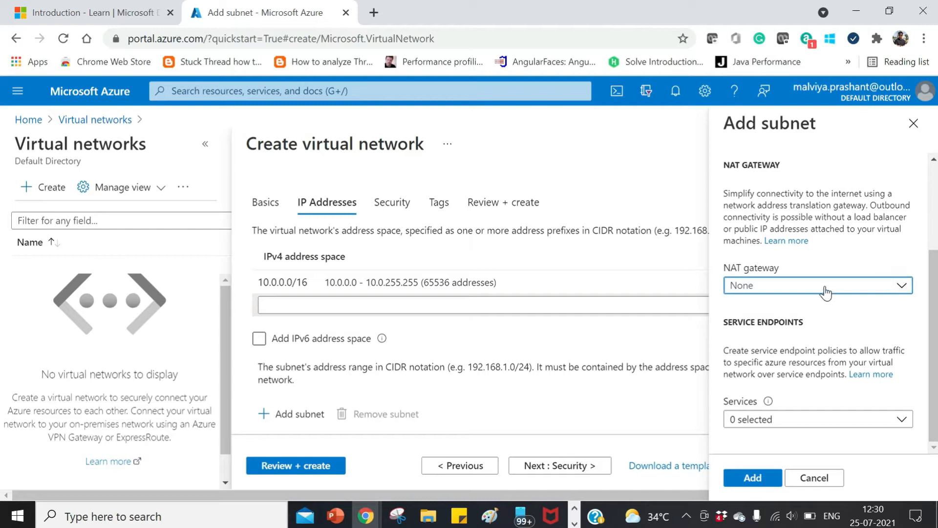
pyautogui.scroll(2, 841, 331)
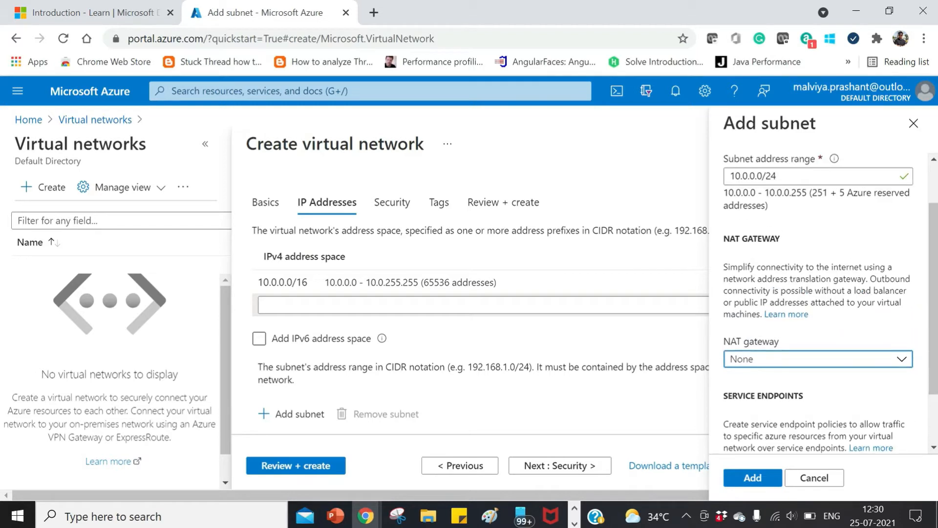
pyautogui.moveTo(724, 268); pyautogui.dragTo(862, 291)
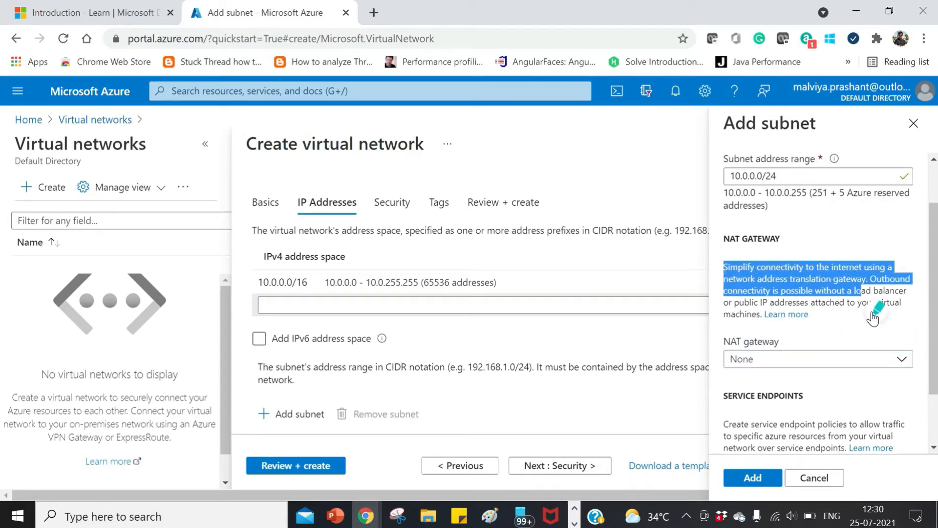
pyautogui.click(872, 314)
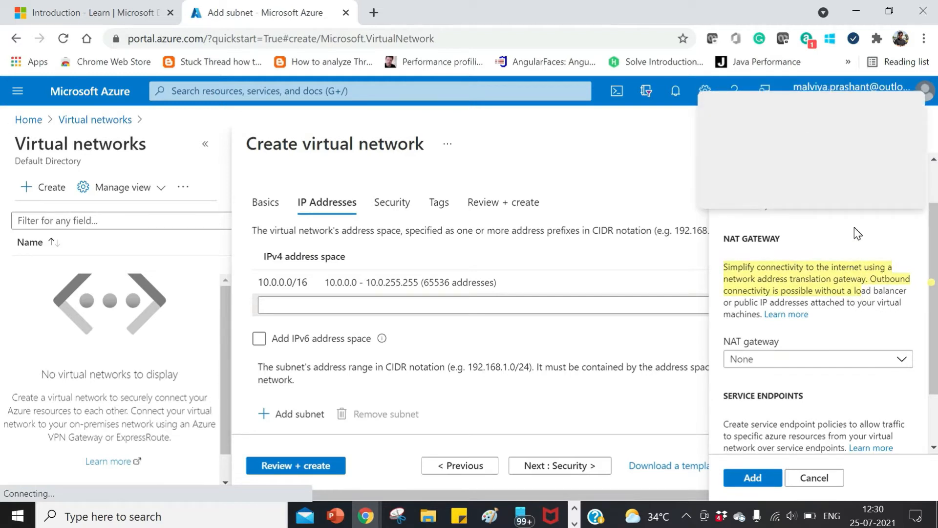
pyautogui.scroll(-2, 857, 234)
pyautogui.click(753, 478)
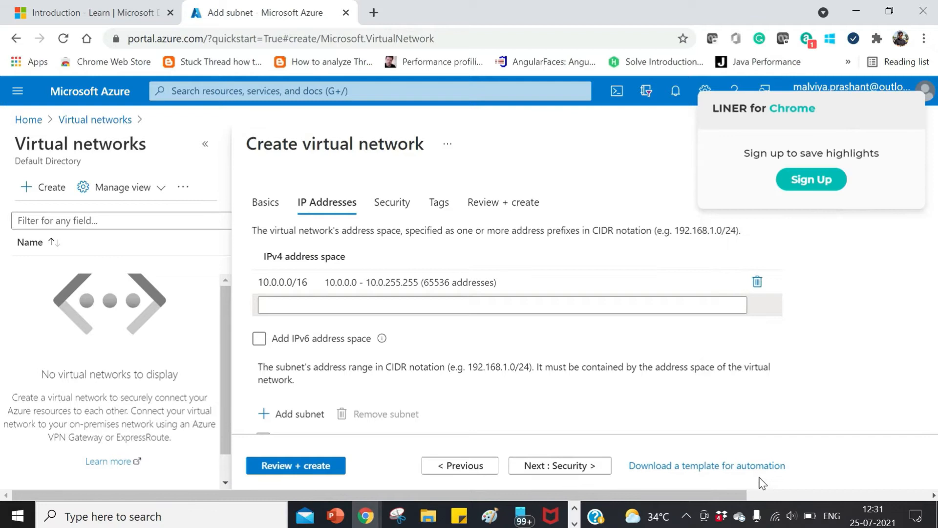
# - Start a second subnet named subnetBack with the address range 10.0.1.0/24
pyautogui.scroll(-3, 610, 379)
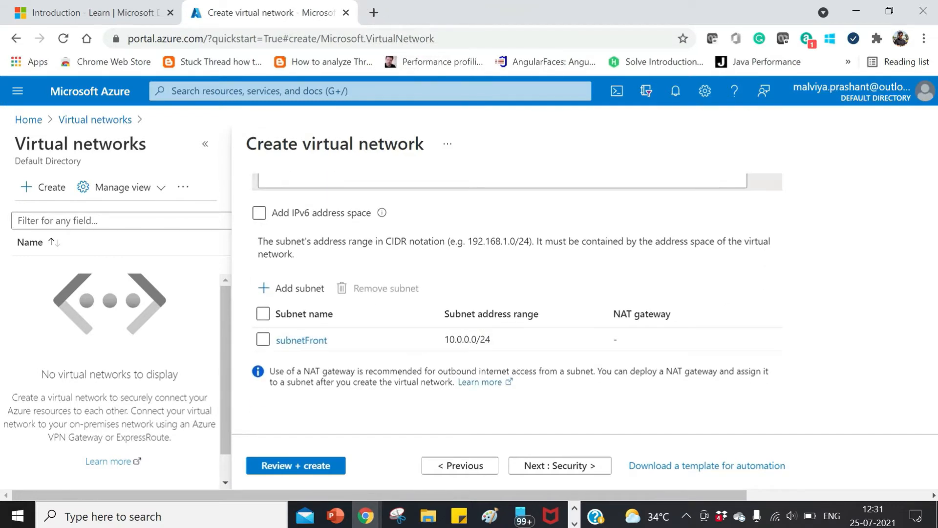
pyautogui.click(305, 290)
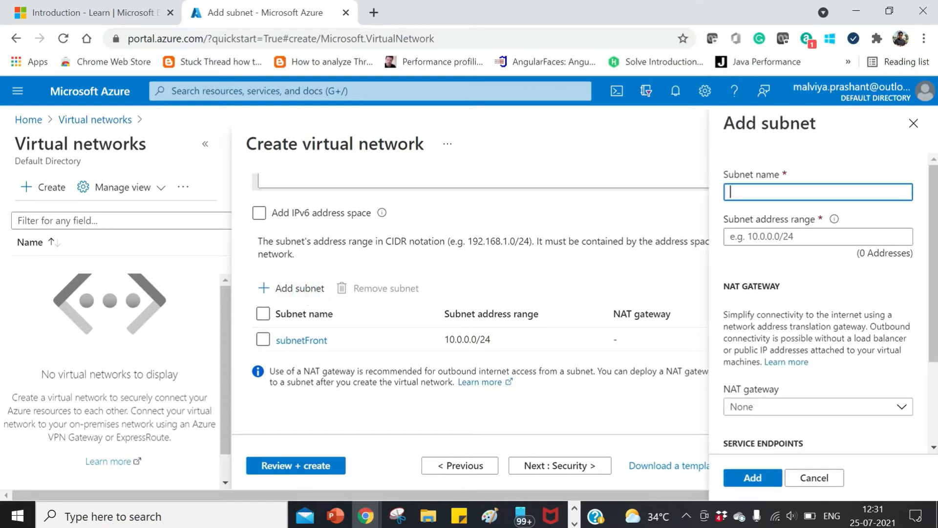
pyautogui.write('subnetBack')
pyautogui.click(801, 237)
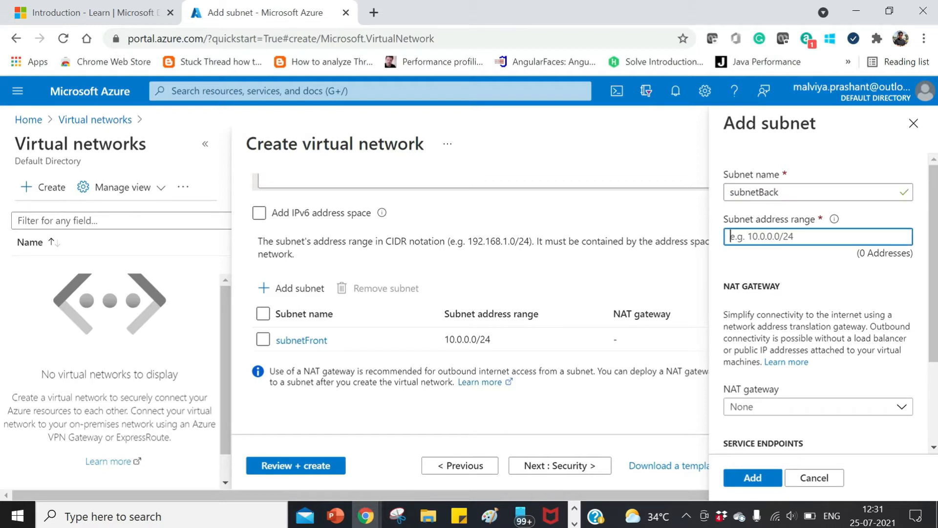
pyautogui.write('10.0.1.0/24')
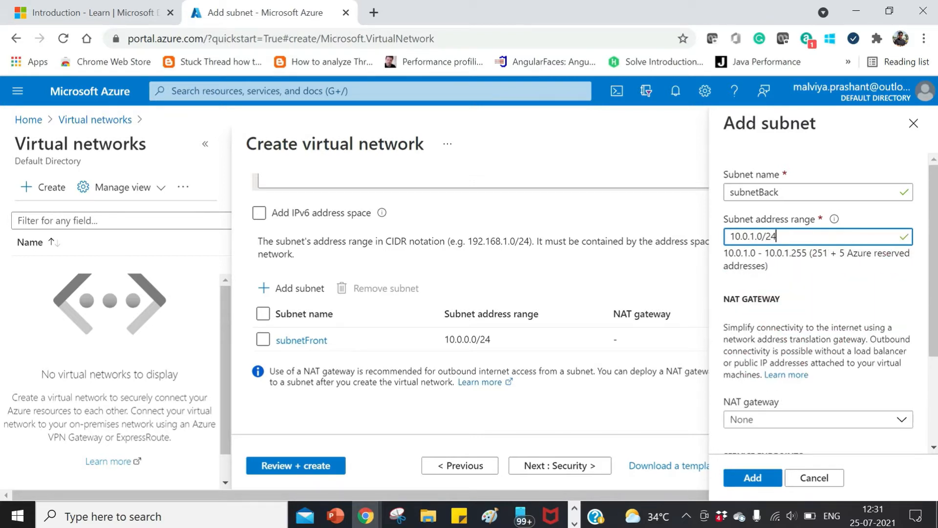
# - Check the NAT gateway and service endpoint options, then add the back subnet with no NAT gateway and no services selected
pyautogui.scroll(-3, 811, 303)
pyautogui.scroll(3, 812, 359)
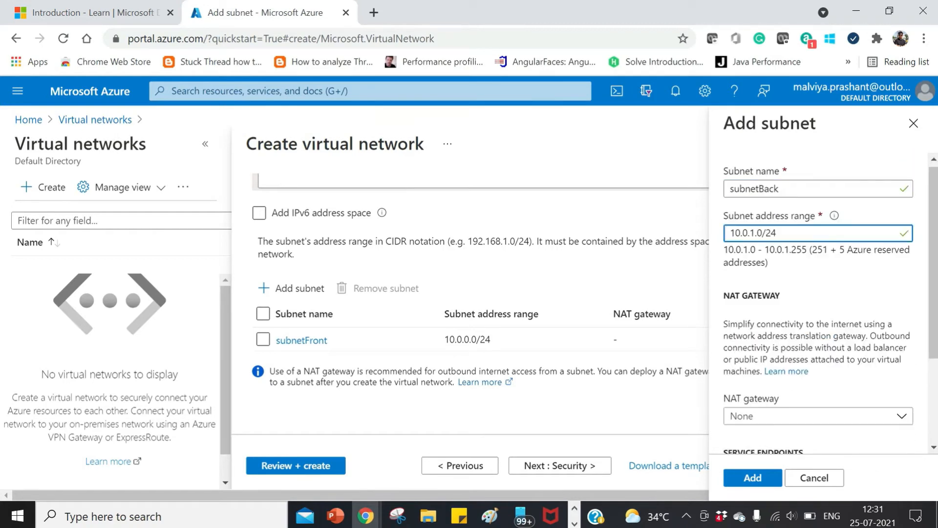
pyautogui.scroll(-2, 808, 355)
pyautogui.click(857, 350)
pyautogui.click(856, 350)
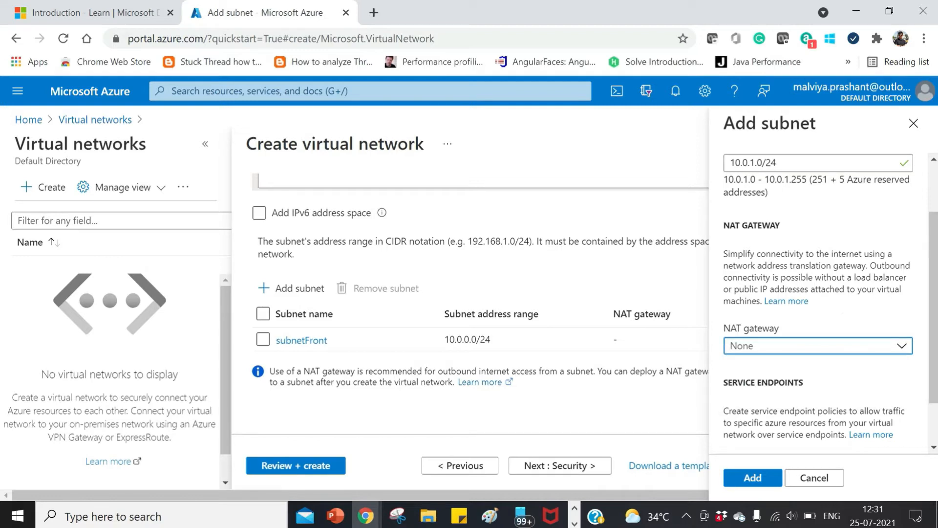
pyautogui.scroll(-1, 855, 338)
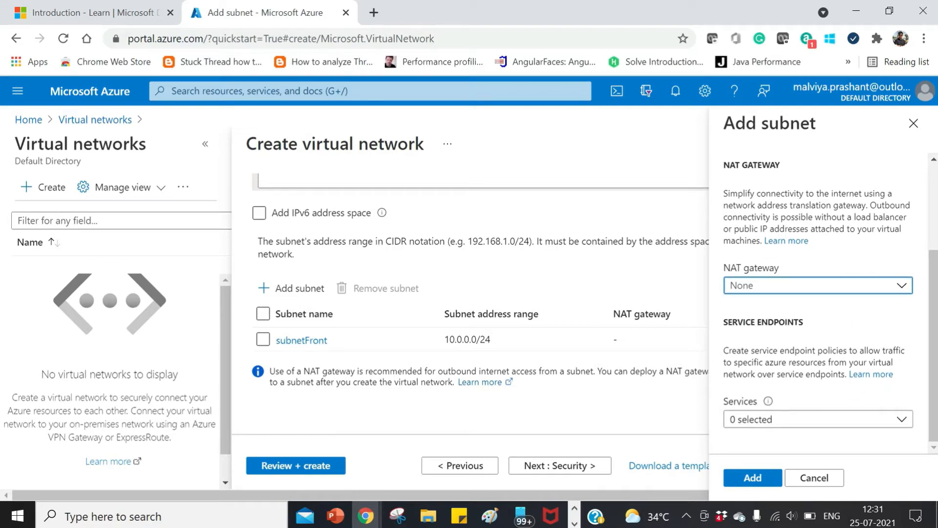
pyautogui.click(836, 427)
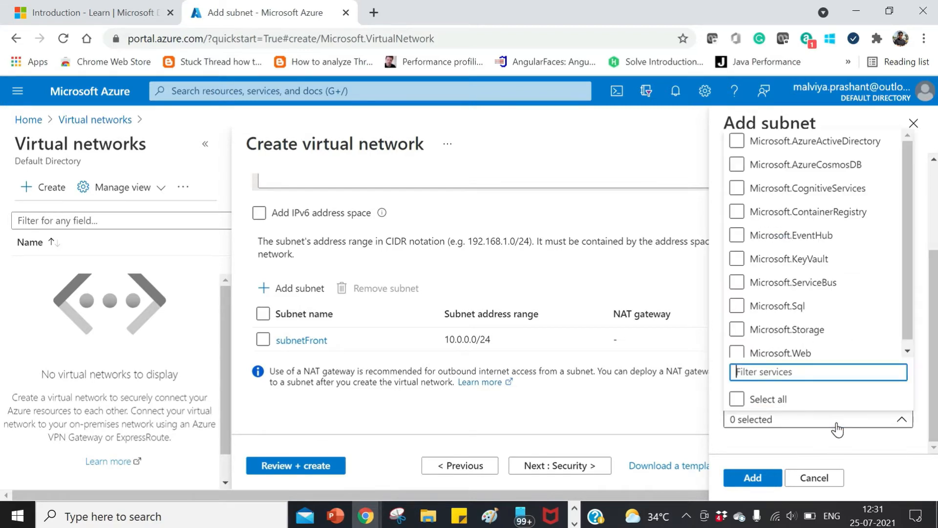
pyautogui.click(837, 429)
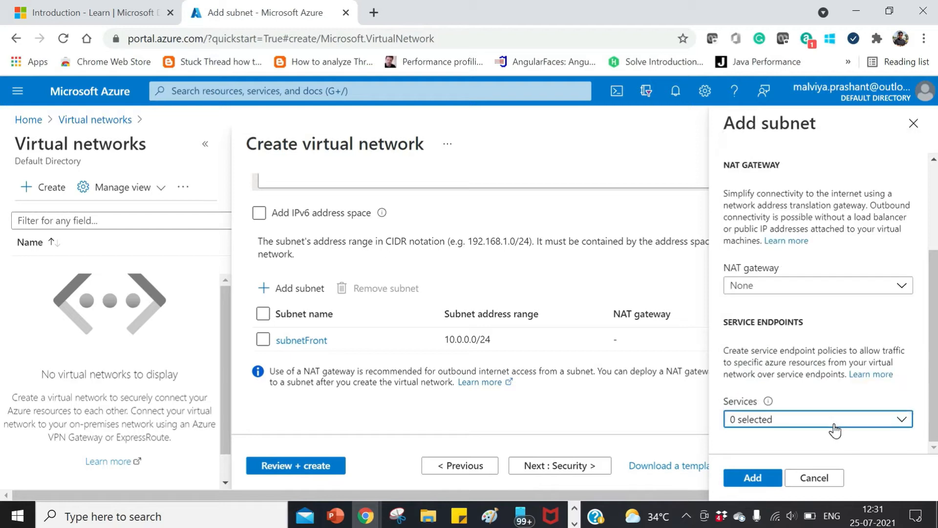
pyautogui.scroll(3, 836, 430)
pyautogui.scroll(-3, 792, 440)
pyautogui.click(749, 477)
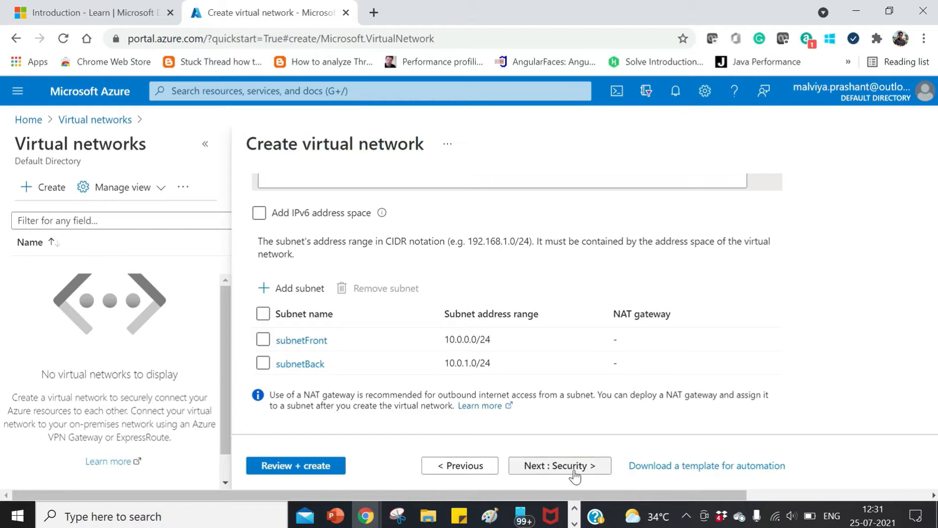
# - Review the address space and both subnets, and proceed to the virtual network's security settings
pyautogui.scroll(3, 562, 420)
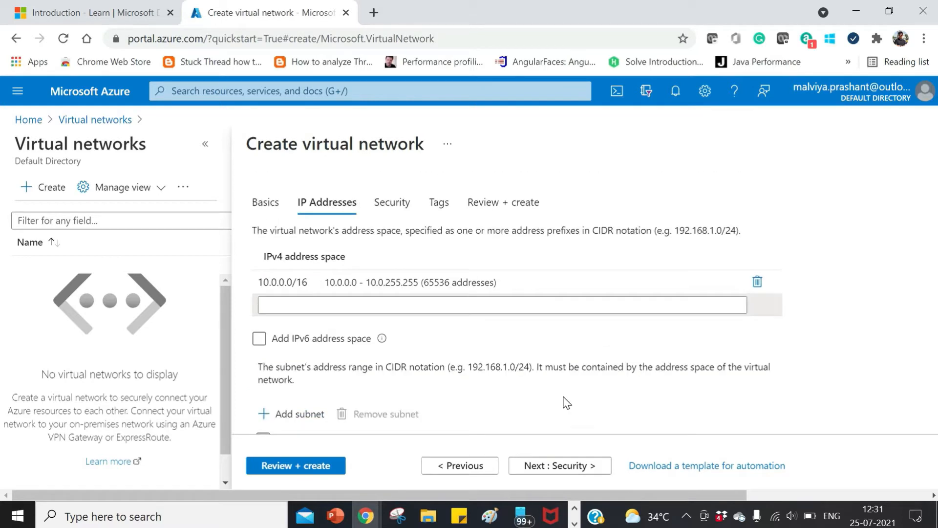
pyautogui.scroll(-3, 567, 403)
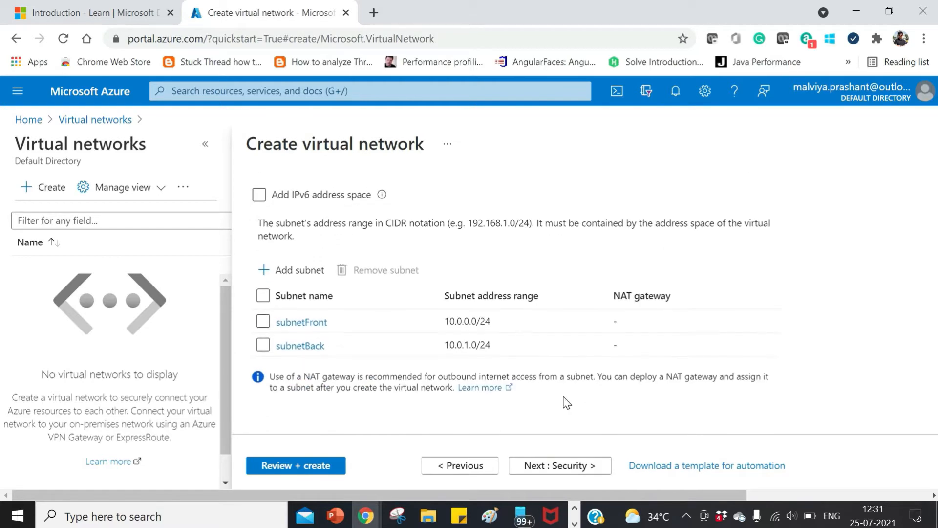
pyautogui.click(567, 472)
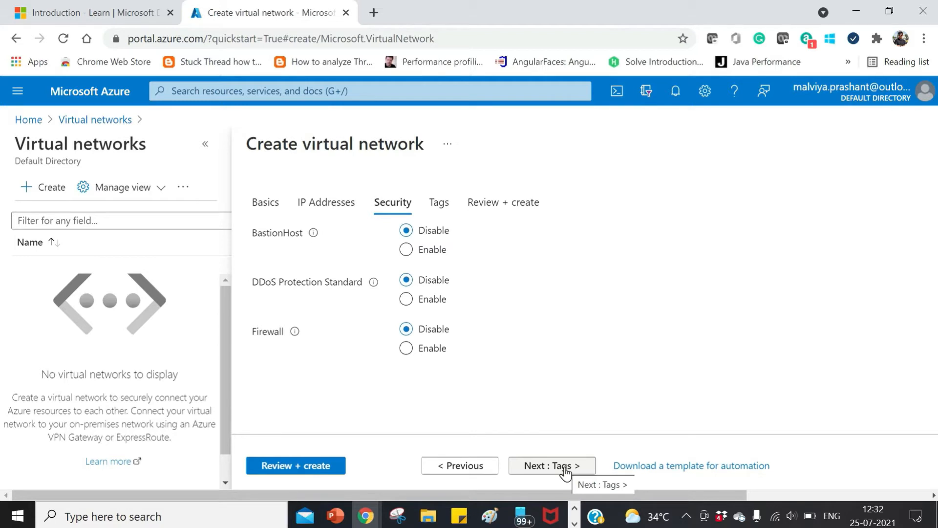
# - Try enabling BastionHost, DDoS Protection Standard and Firewall one after another, setting each back to disabled
pyautogui.click(406, 250)
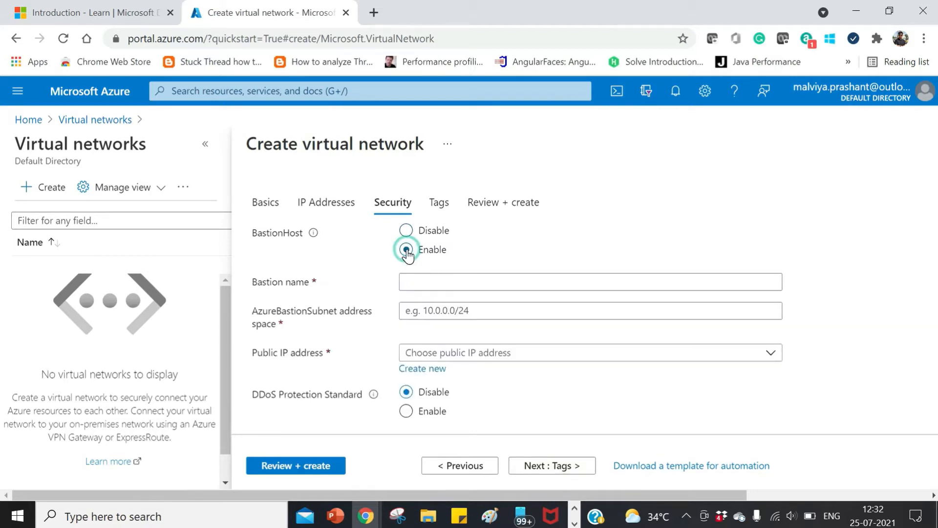
pyautogui.click(406, 235)
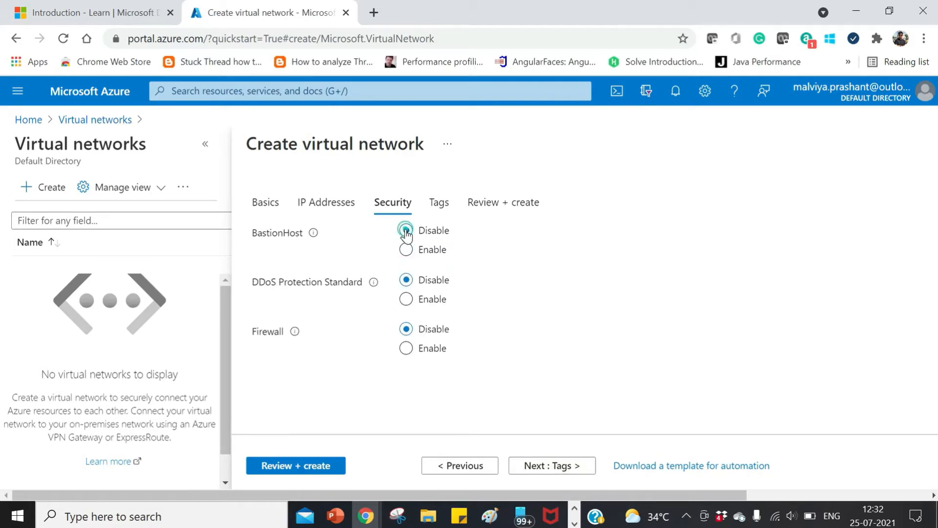
pyautogui.click(406, 299)
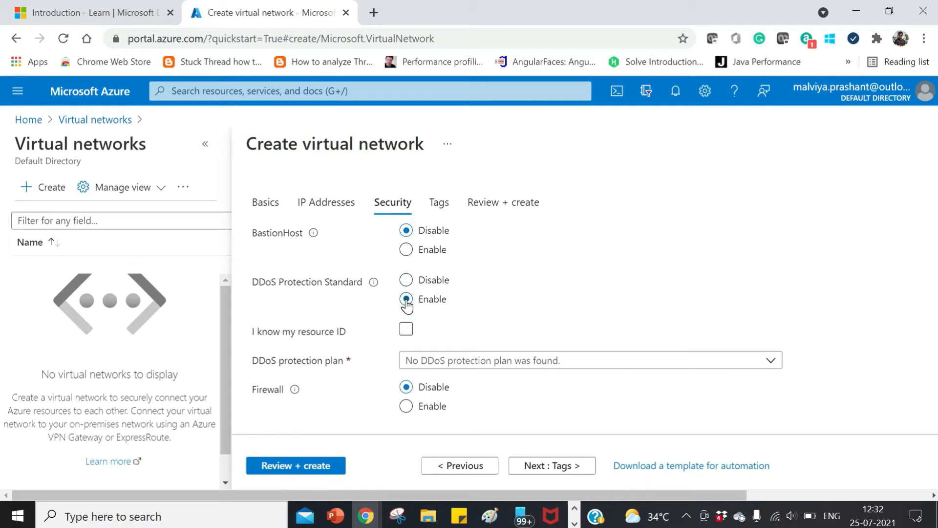
pyautogui.click(406, 280)
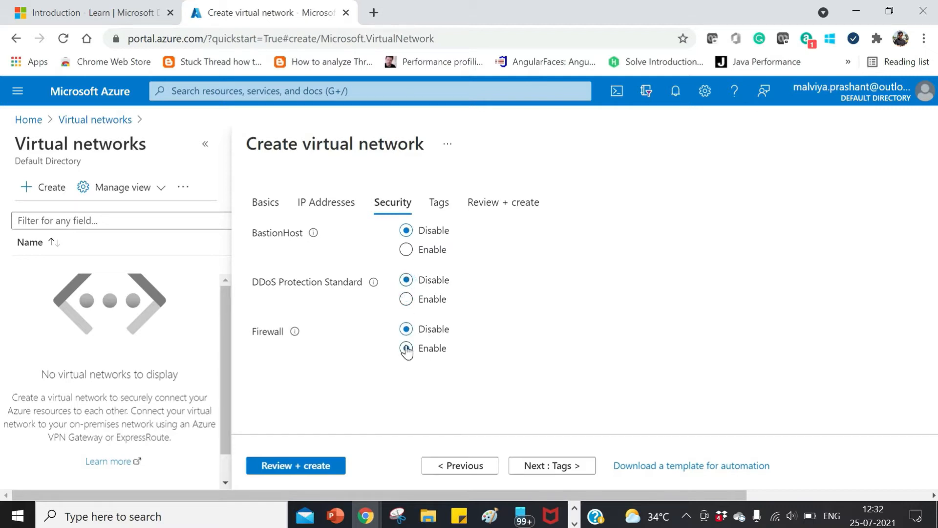
pyautogui.click(407, 349)
pyautogui.click(407, 330)
# - Leave the tags empty, review the configuration summary and create the virtual network
pyautogui.click(557, 465)
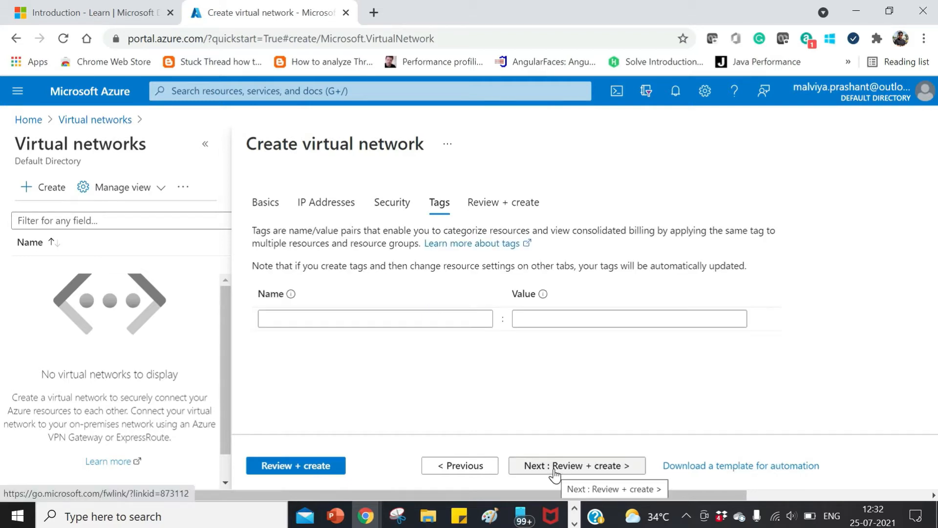
pyautogui.click(555, 467)
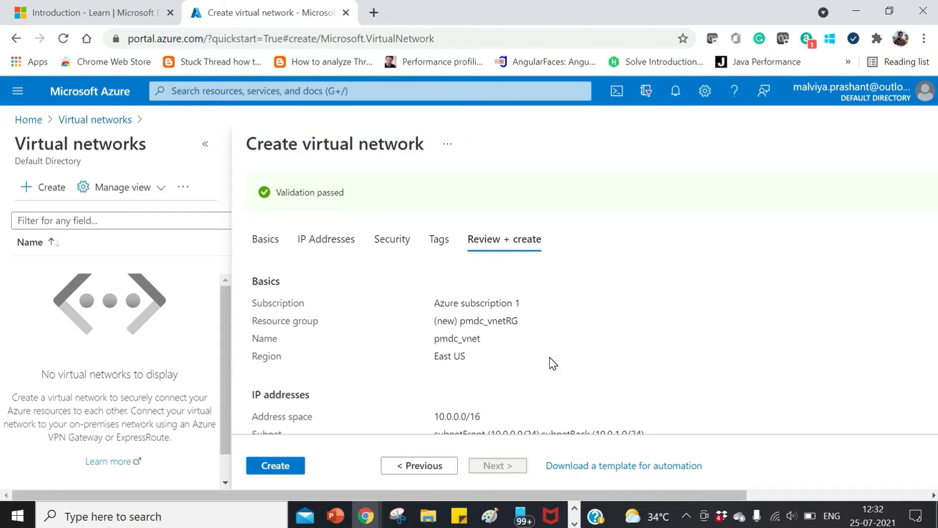
pyautogui.scroll(-4, 553, 364)
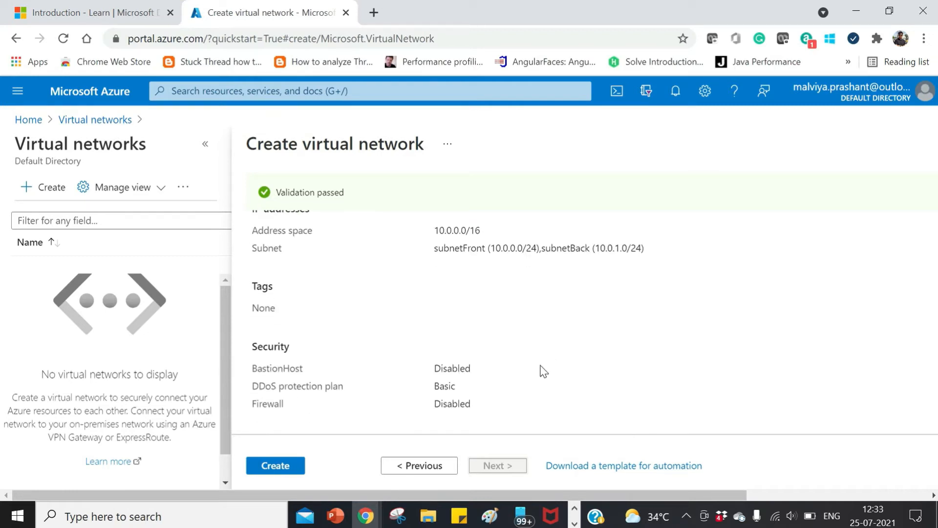
pyautogui.click(274, 467)
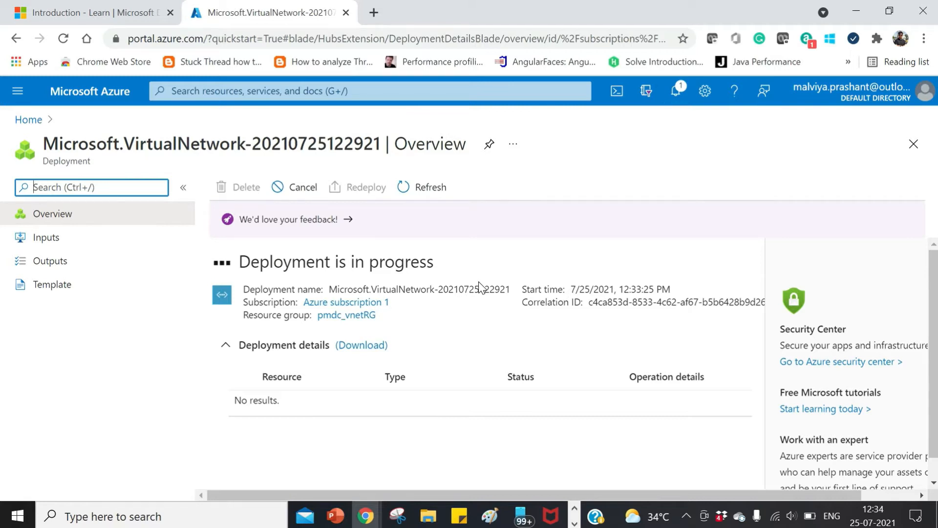
# - Check the deployment notification and open the deployed virtual network to look over its overview
pyautogui.click(678, 98)
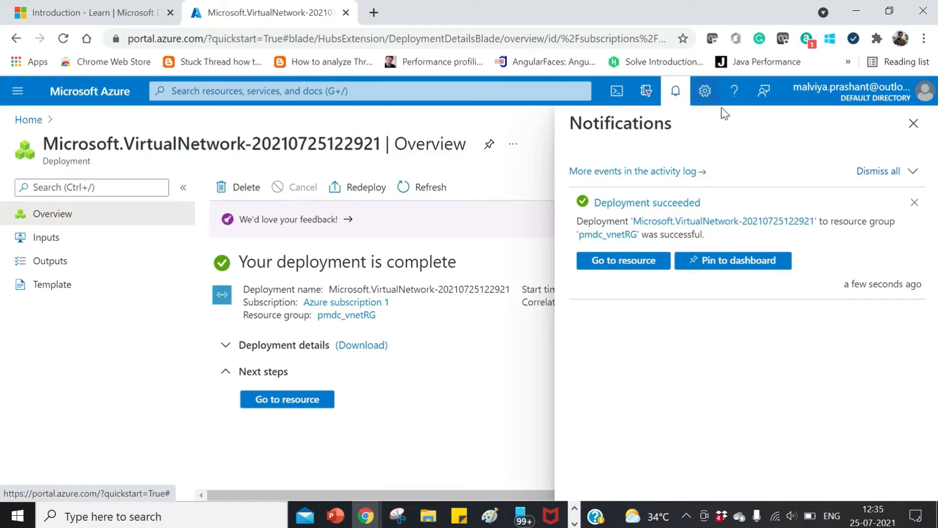
pyautogui.click(297, 408)
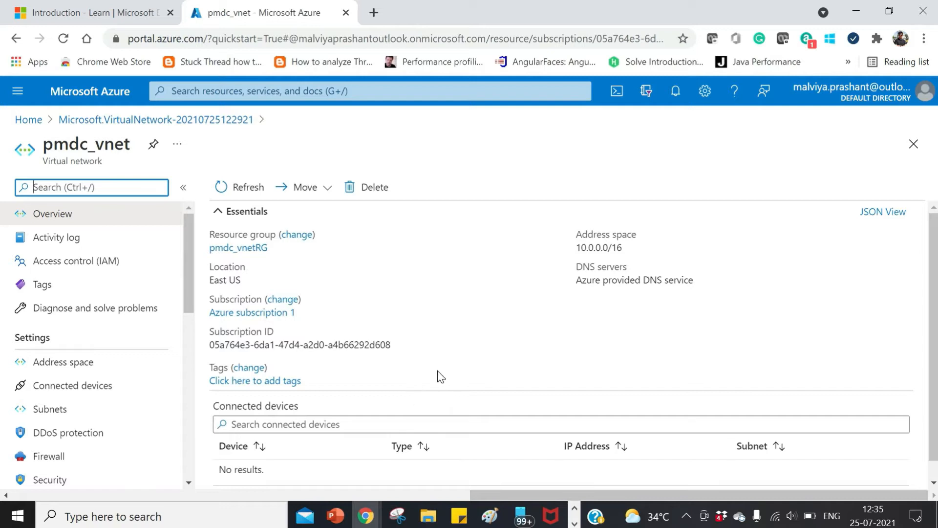
pyautogui.scroll(-1, 439, 370)
pyautogui.scroll(1, 439, 371)
# - Search the portal for the Virtual network gateways service and start creating a new gateway
pyautogui.click(293, 91)
pyautogui.write('viryual ne')
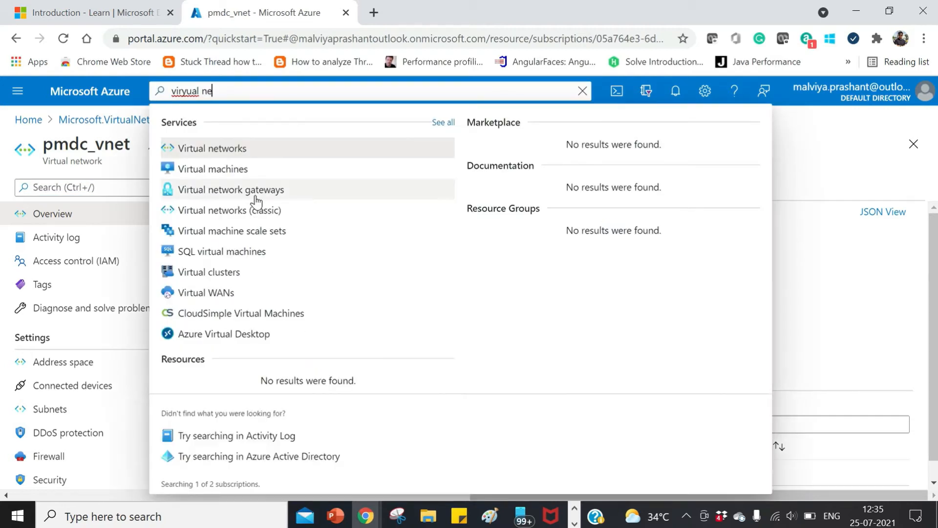
pyautogui.click(255, 195)
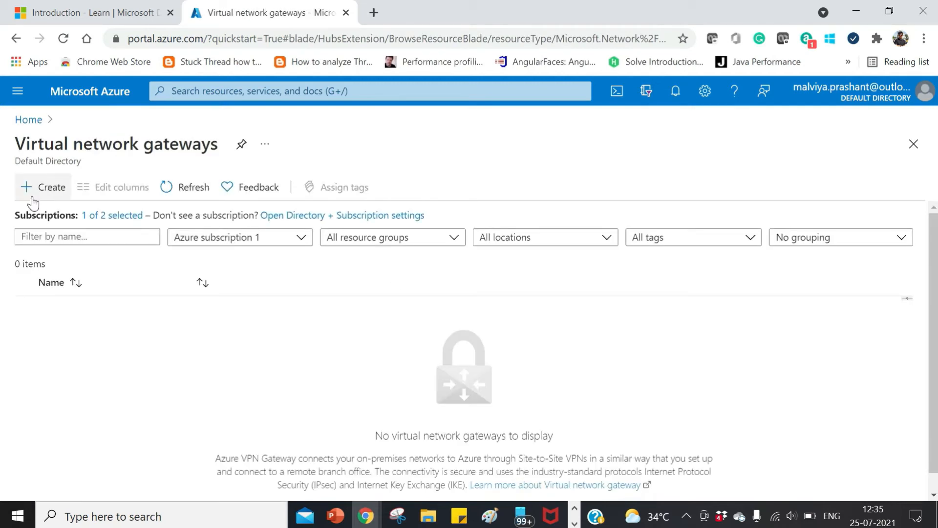
pyautogui.click(34, 196)
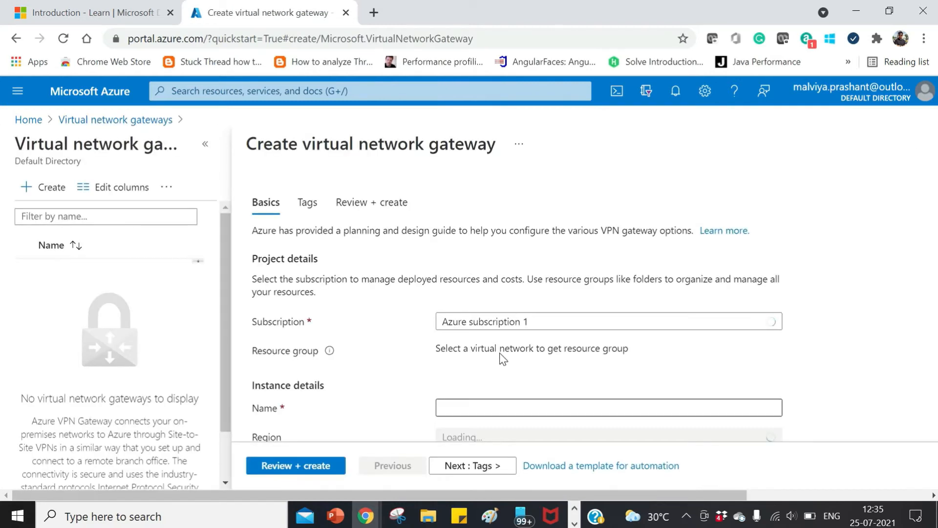
# - Look through the gateway's basic settings and name the gateway vnetGate
pyautogui.scroll(-1, 542, 364)
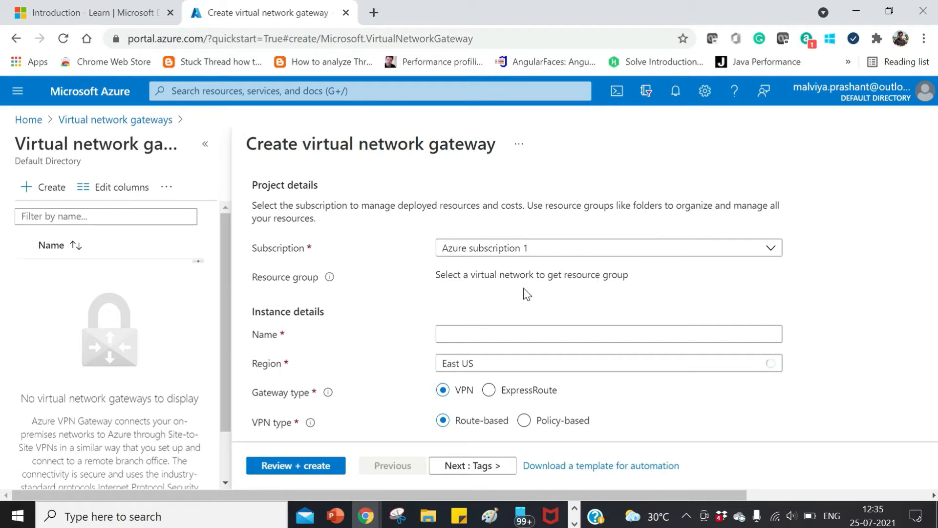
pyautogui.scroll(-1, 526, 293)
pyautogui.scroll(1, 527, 294)
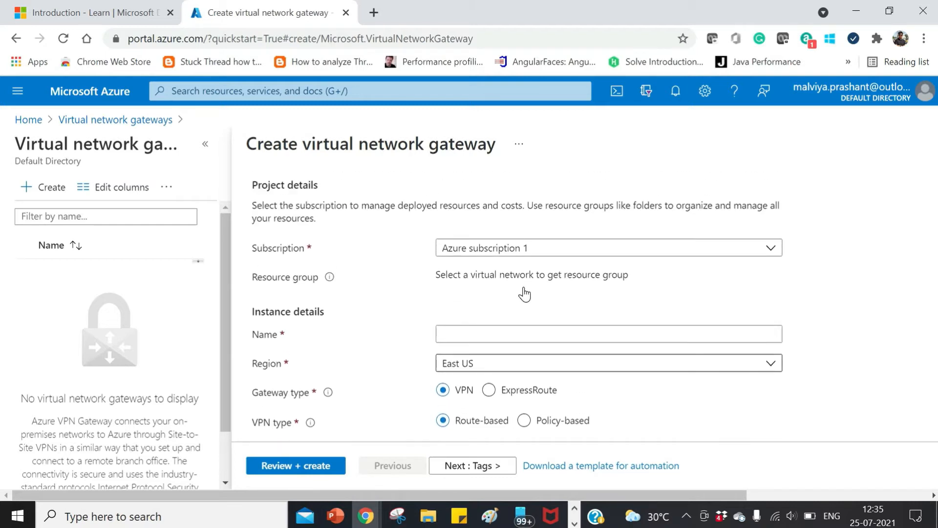
pyautogui.scroll(1, 525, 292)
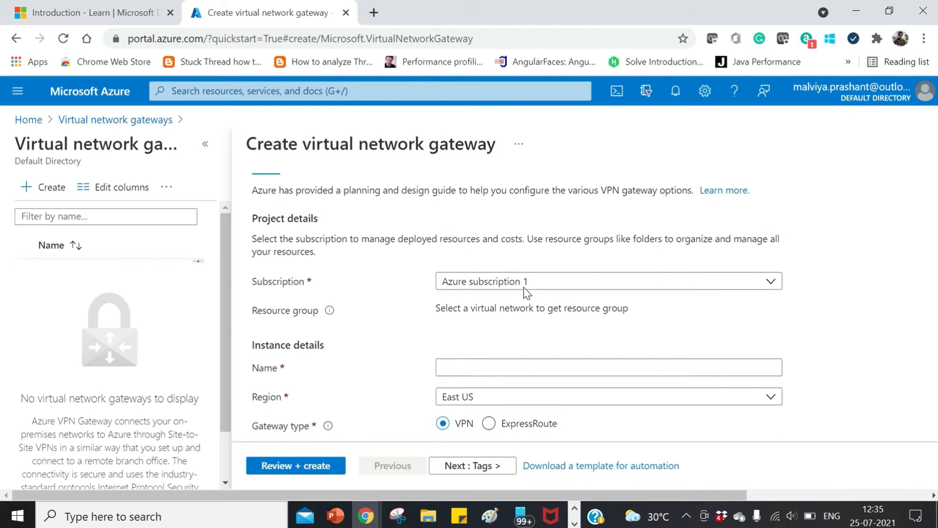
pyautogui.scroll(-3, 527, 293)
pyautogui.scroll(1, 527, 264)
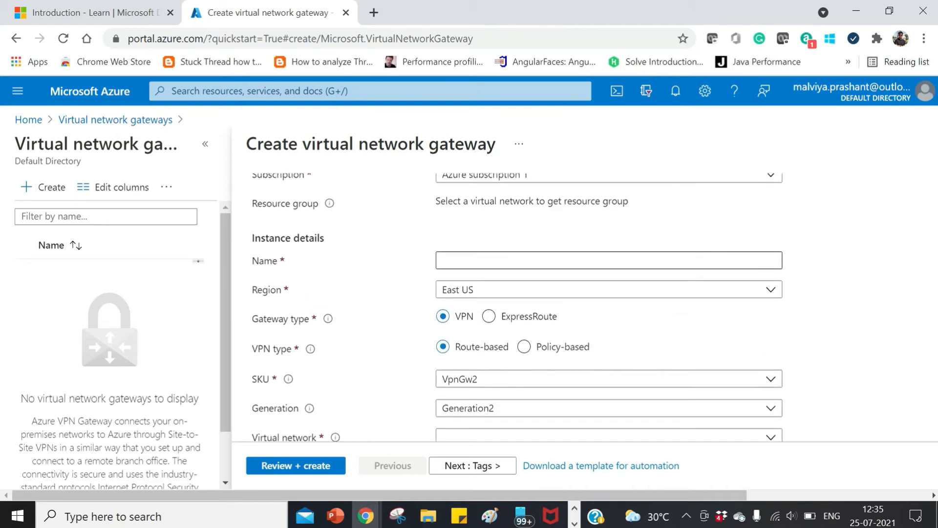
pyautogui.click(526, 260)
pyautogui.write('vnet')
pyautogui.write('Gab')
pyautogui.write('te')
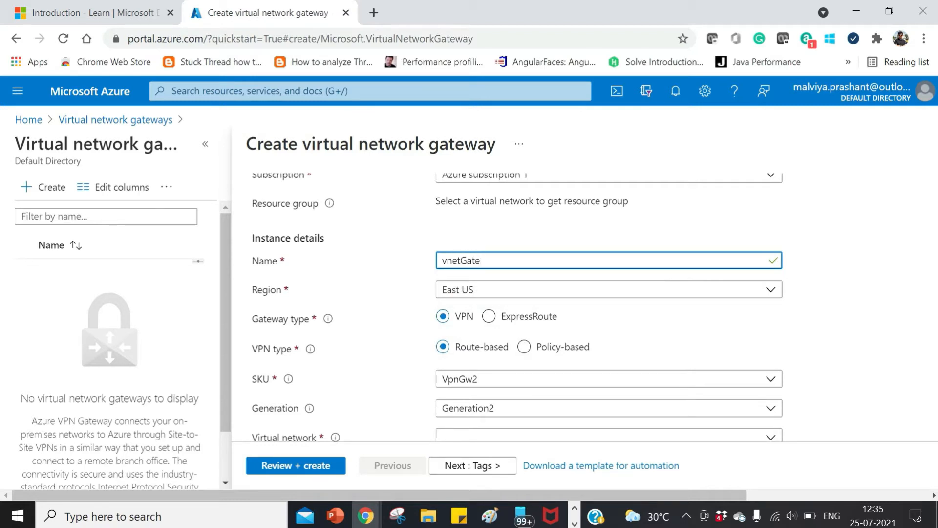
pyautogui.scroll(-2, 509, 324)
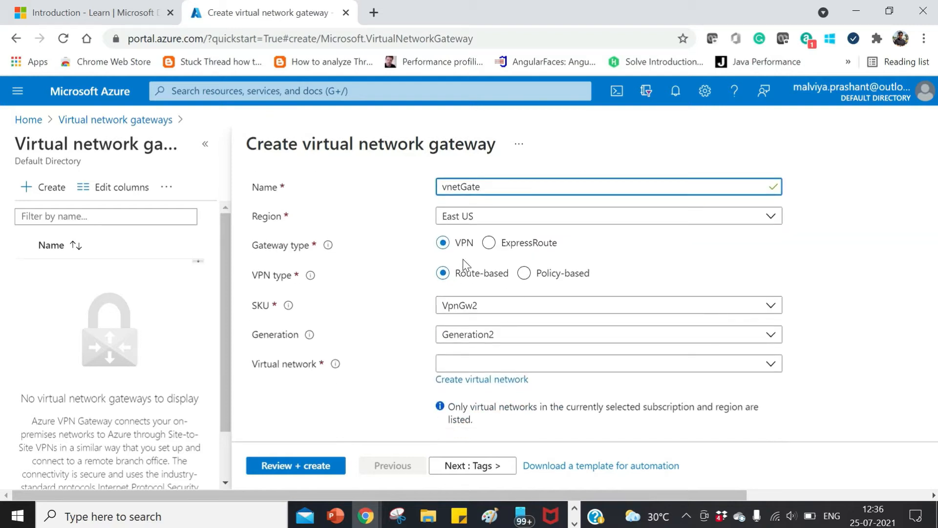
pyautogui.write('e')
# - Set the gateway type to ExpressRoute with the Ultra performance SKU, and associate it with the virtual network pmdc_vnet
pyautogui.click(489, 243)
pyautogui.click(550, 274)
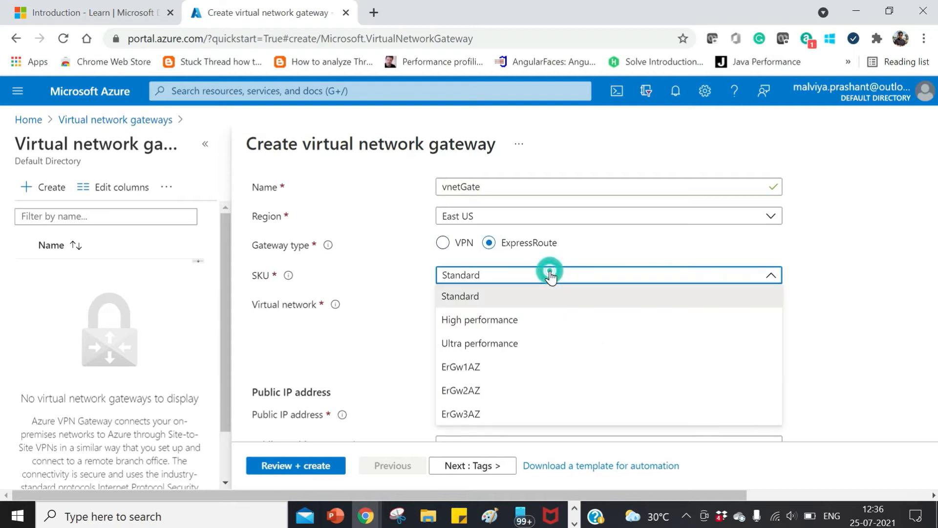
pyautogui.click(548, 354)
pyautogui.click(538, 307)
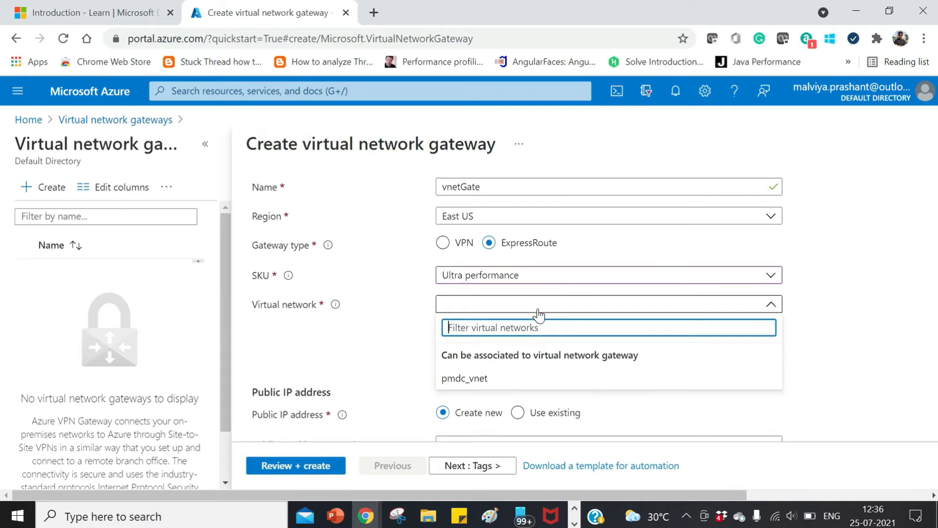
pyautogui.click(535, 379)
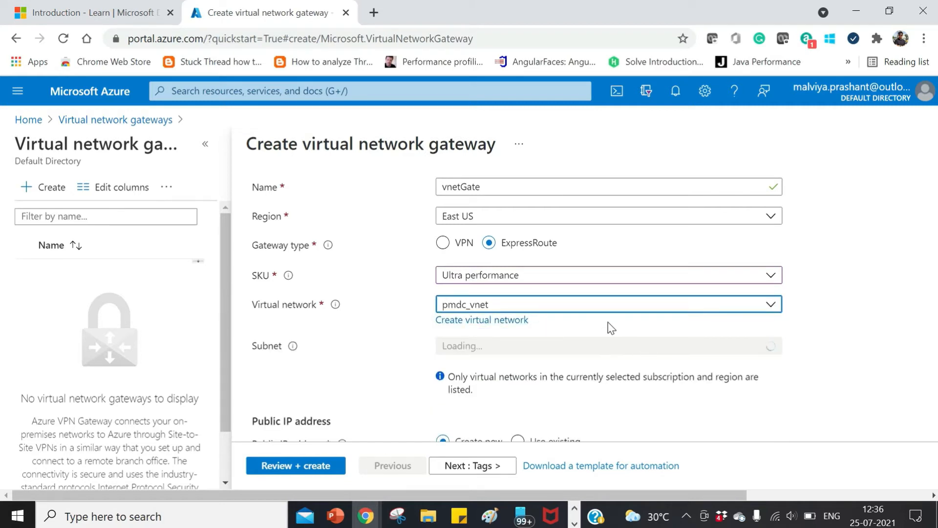
# - Switch the gateway type to VPN and set its SKU to Basic
pyautogui.scroll(-1, 612, 330)
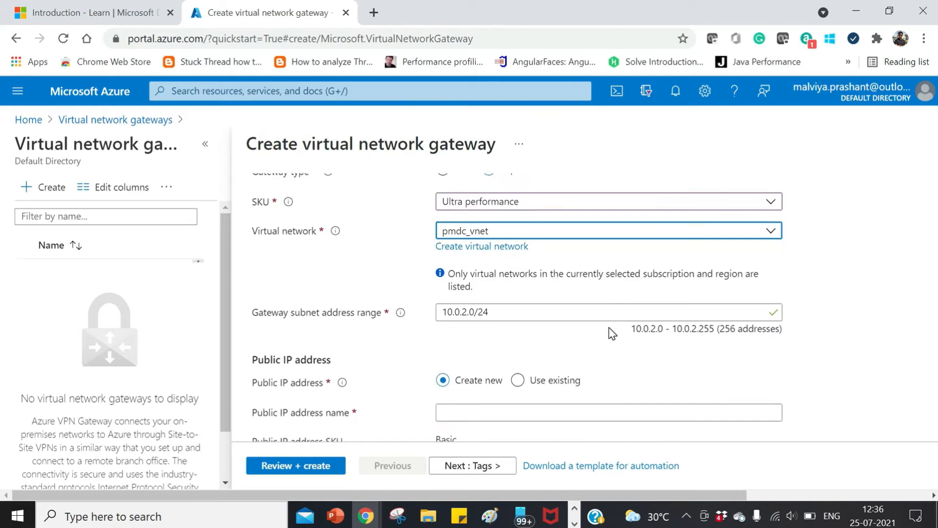
pyautogui.scroll(2, 609, 335)
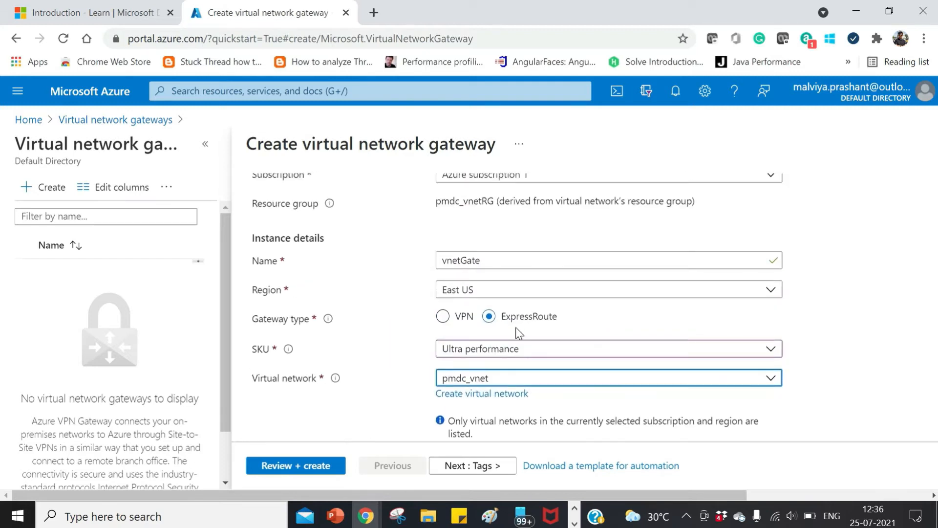
pyautogui.click(443, 317)
pyautogui.scroll(-2, 600, 317)
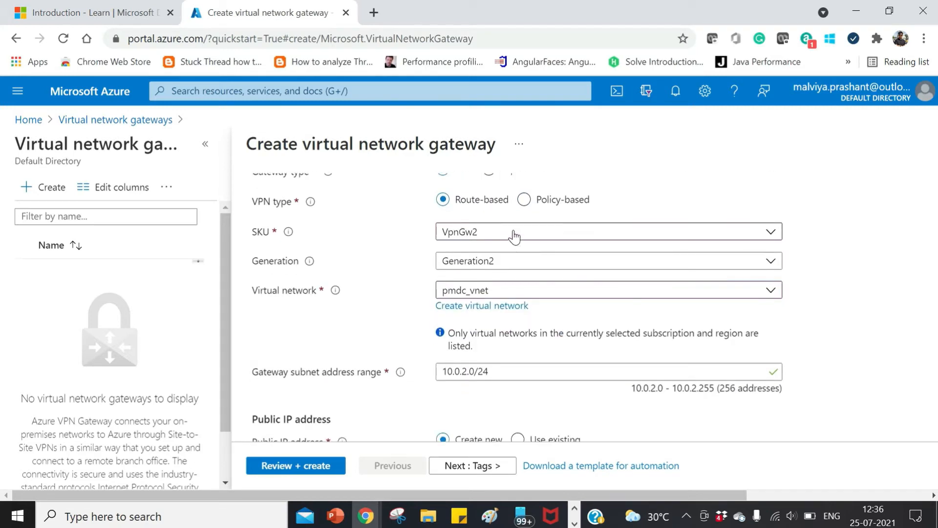
pyautogui.click(583, 232)
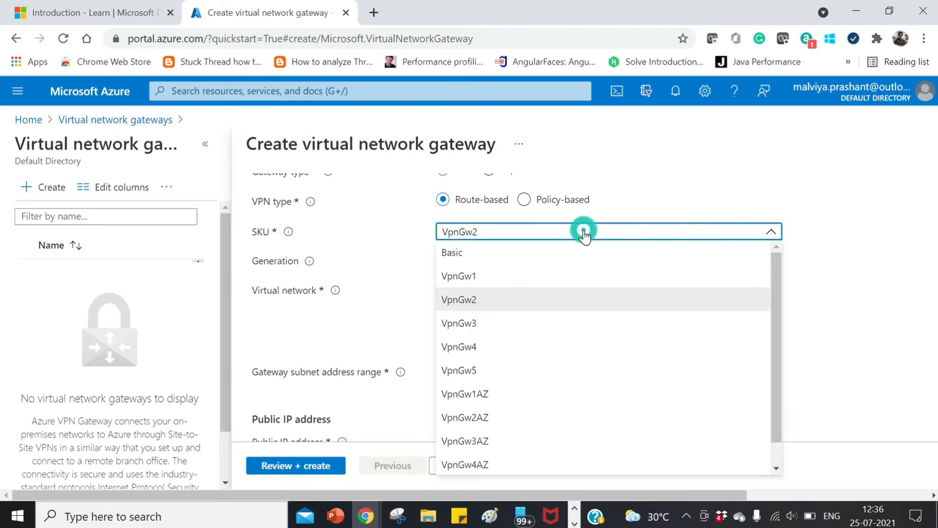
pyautogui.click(578, 262)
pyautogui.scroll(1, 577, 259)
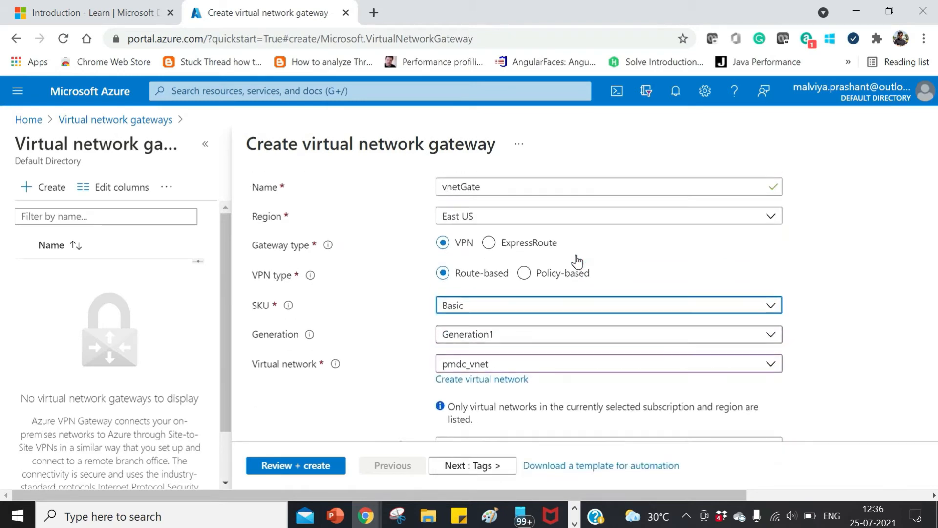
# - Set the VPN type to Policy-based and check the available SKU and generation options
pyautogui.click(570, 339)
pyautogui.click(570, 341)
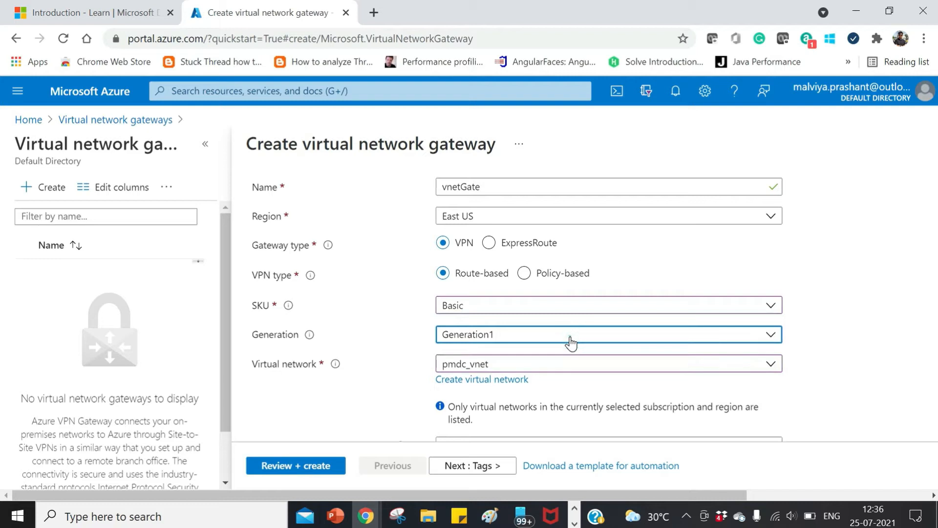
pyautogui.click(525, 273)
pyautogui.click(568, 308)
pyautogui.click(568, 308)
pyautogui.click(503, 336)
pyautogui.click(504, 335)
# - Name the gateway's new public IP address vnetNewPublic
pyautogui.scroll(-3, 504, 330)
pyautogui.scroll(1, 508, 336)
pyautogui.scroll(2, 507, 334)
pyautogui.scroll(-3, 506, 331)
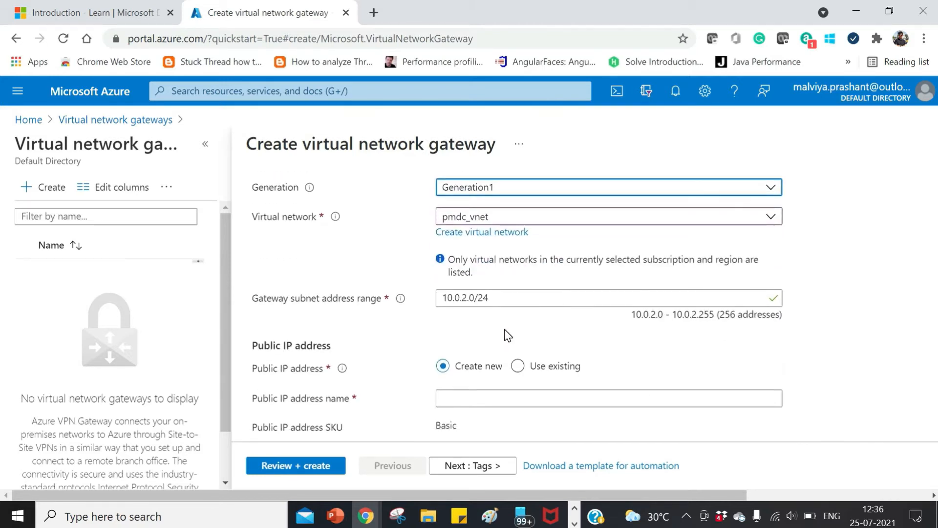
pyautogui.scroll(-2, 506, 334)
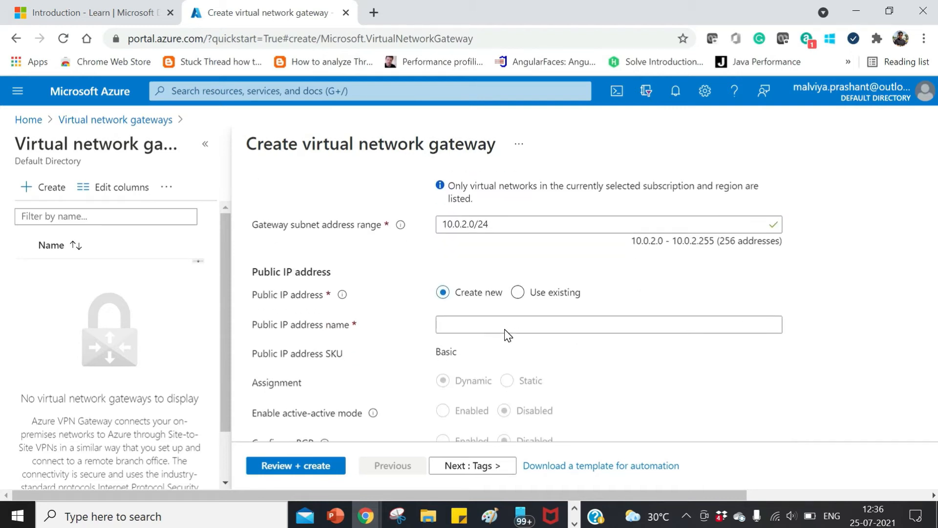
pyautogui.scroll(-2, 505, 311)
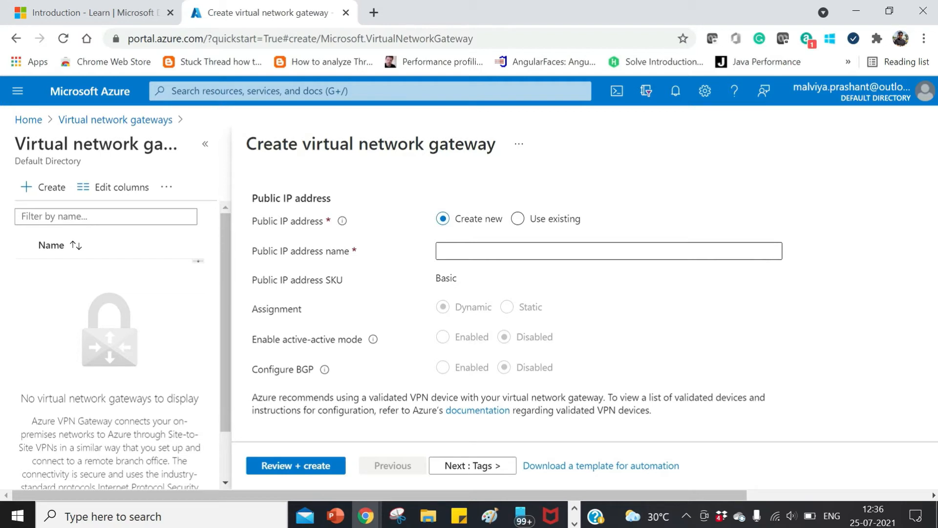
pyautogui.click(513, 252)
pyautogui.write('vnetNewPublic')
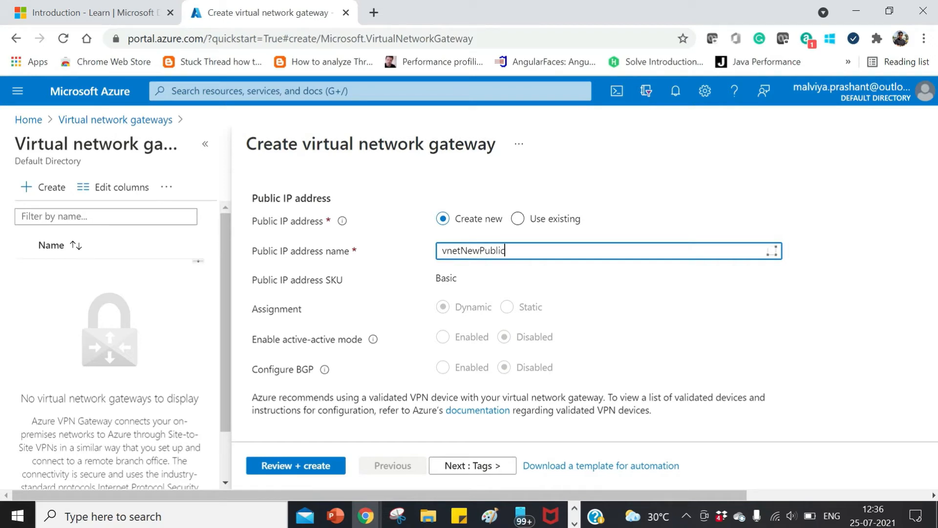
pyautogui.click(512, 273)
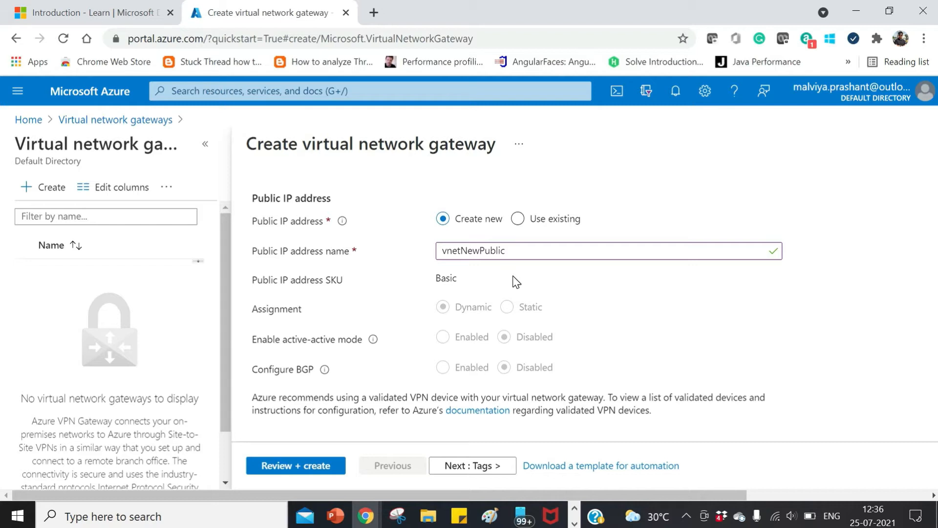
pyautogui.scroll(-1, 517, 282)
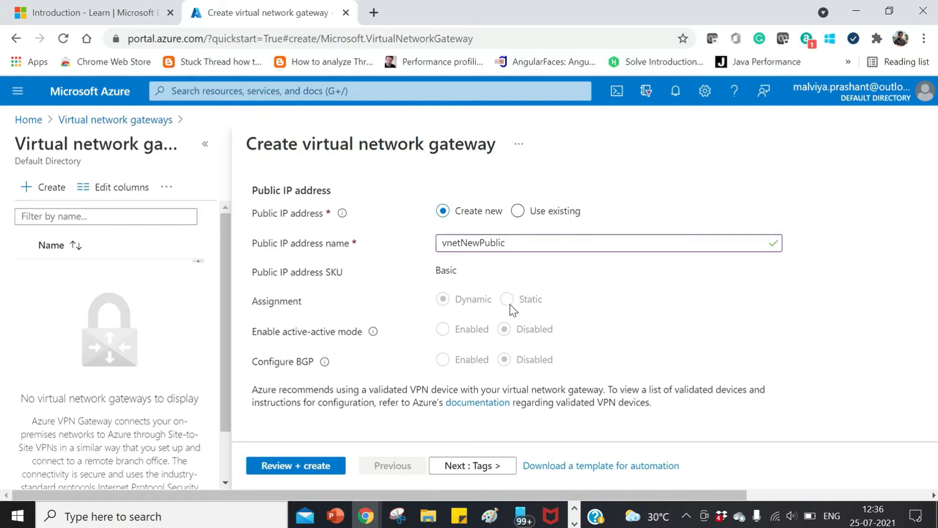
# - Validate the gateway configuration and review its summary, including the resource group, virtual network and public IP address
pyautogui.scroll(10, 467, 405)
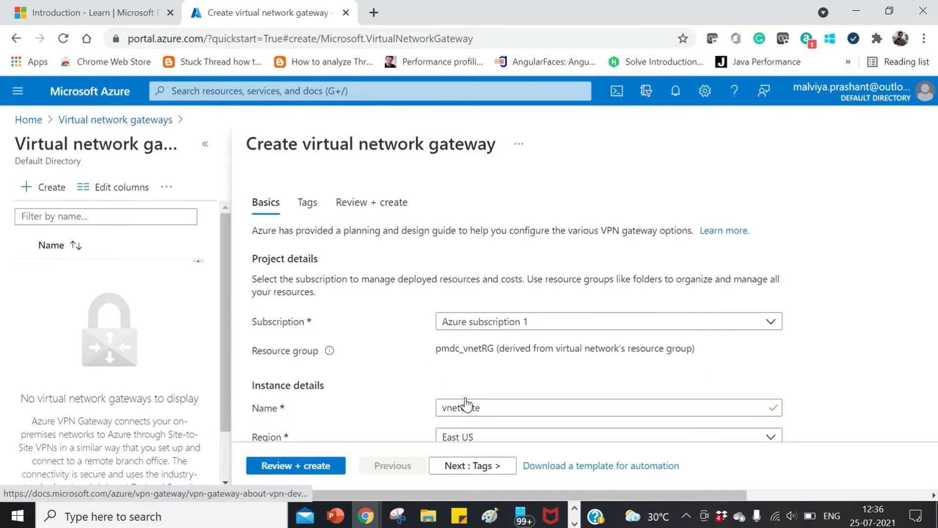
pyautogui.scroll(-6, 371, 308)
pyautogui.click(319, 470)
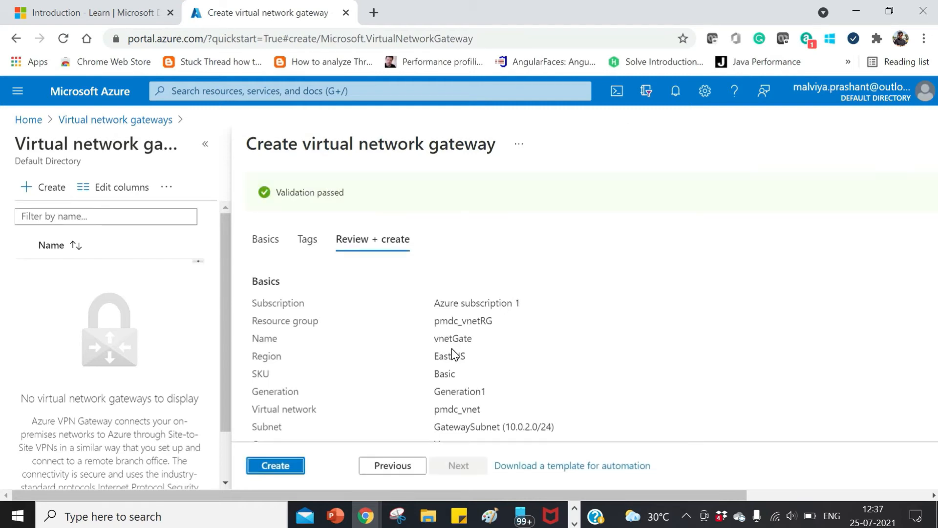
pyautogui.scroll(-3, 419, 360)
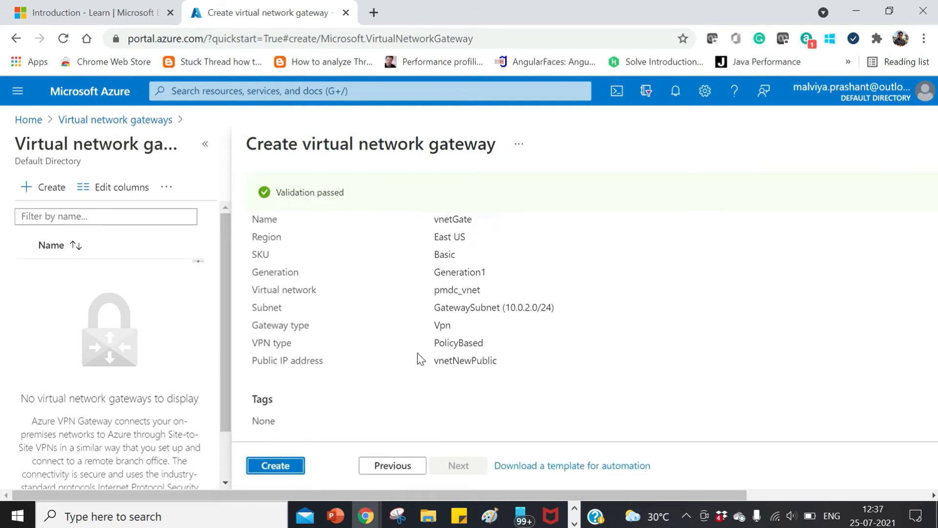
pyautogui.scroll(3, 419, 366)
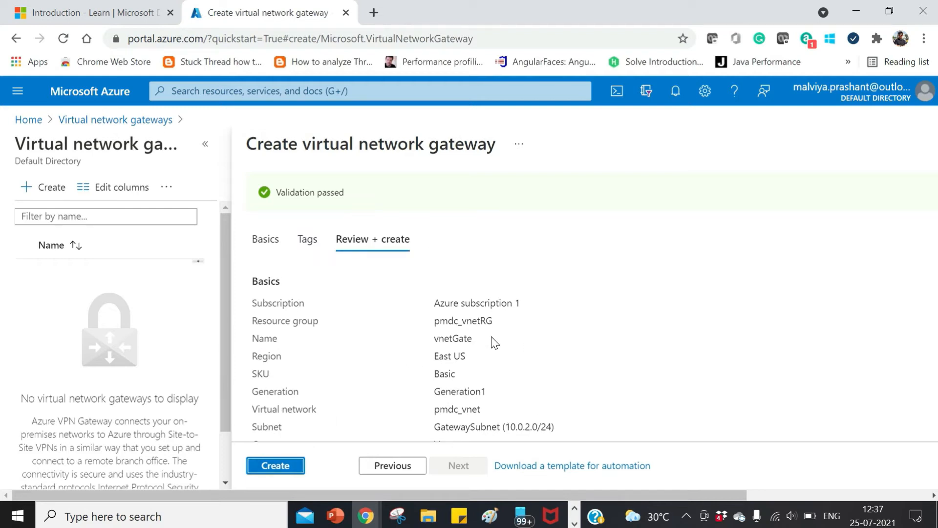
pyautogui.moveTo(497, 321); pyautogui.dragTo(432, 321)
pyautogui.click(510, 347)
pyautogui.scroll(-3, 513, 351)
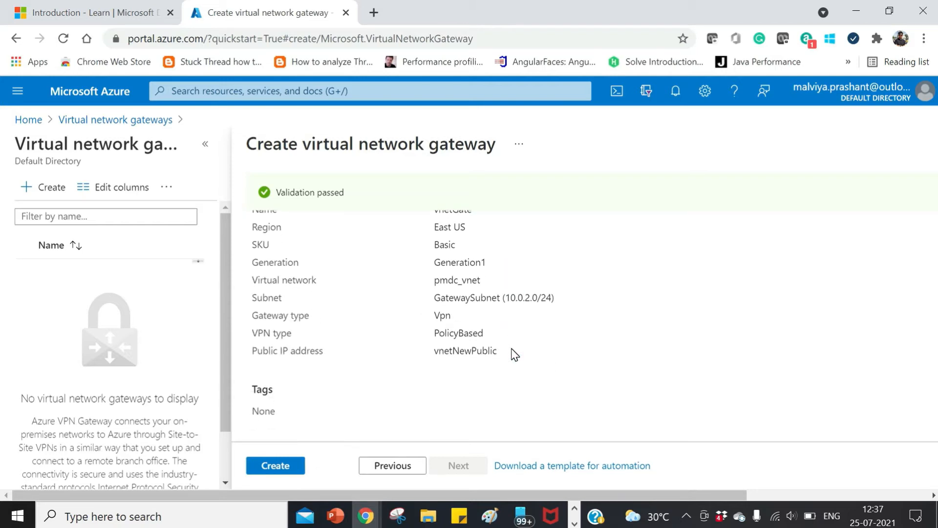
pyautogui.scroll(3, 516, 354)
pyautogui.moveTo(496, 416); pyautogui.dragTo(423, 412)
# - Return to the gateway's basic settings and examine how its resource group is derived from the virtual network
pyautogui.click(394, 466)
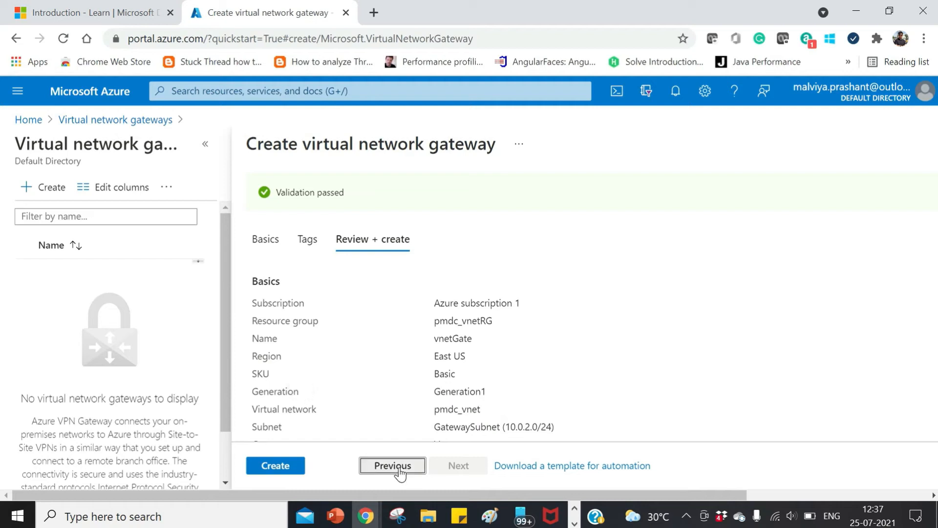
pyautogui.click(265, 202)
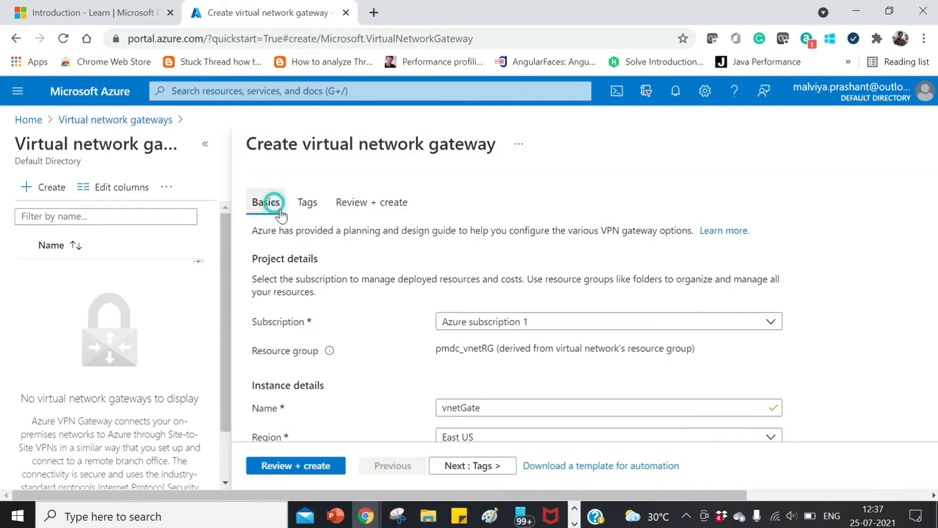
pyautogui.scroll(-3, 587, 381)
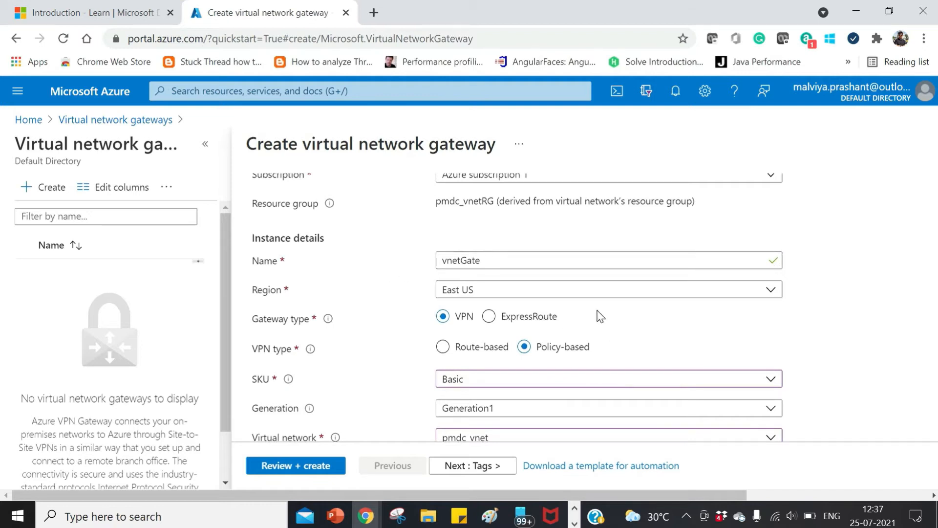
pyautogui.scroll(3, 637, 382)
pyautogui.moveTo(713, 278); pyautogui.dragTo(447, 283)
pyautogui.click(510, 302)
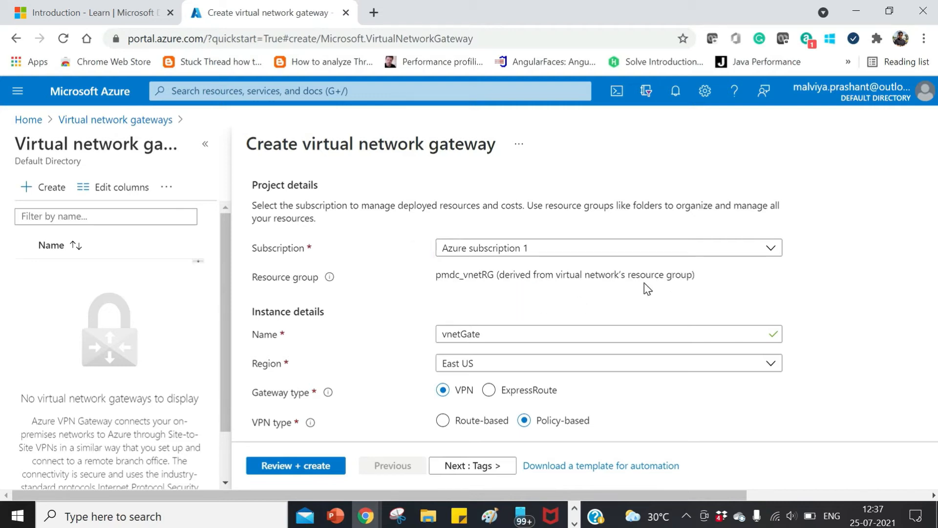
pyautogui.scroll(-4, 645, 290)
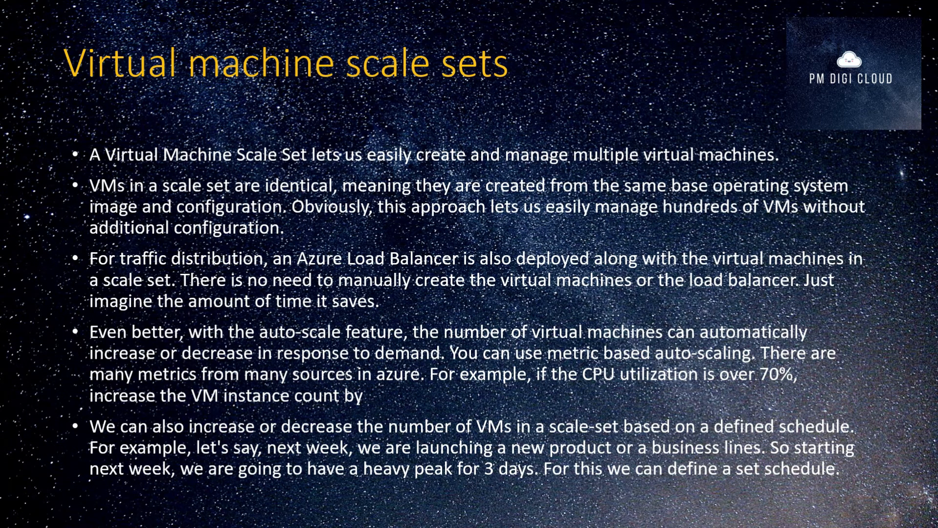
pyautogui.press('Right')
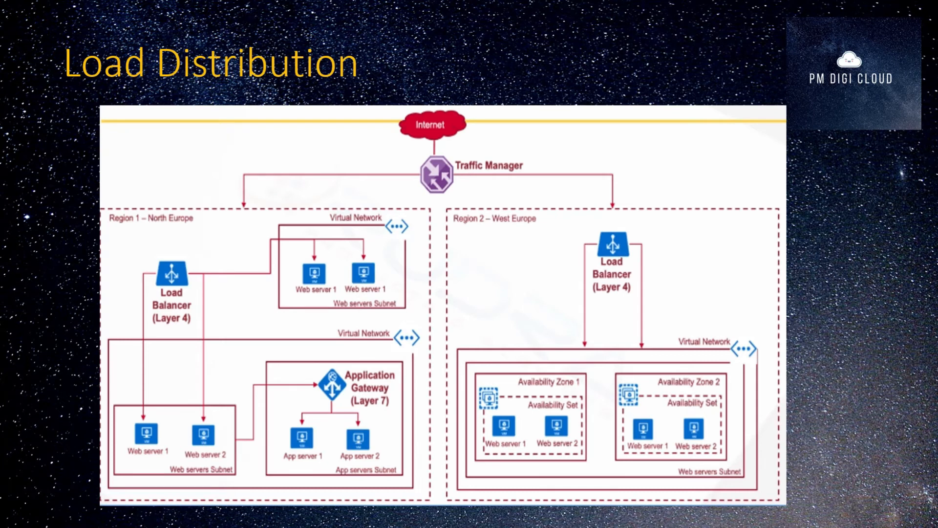